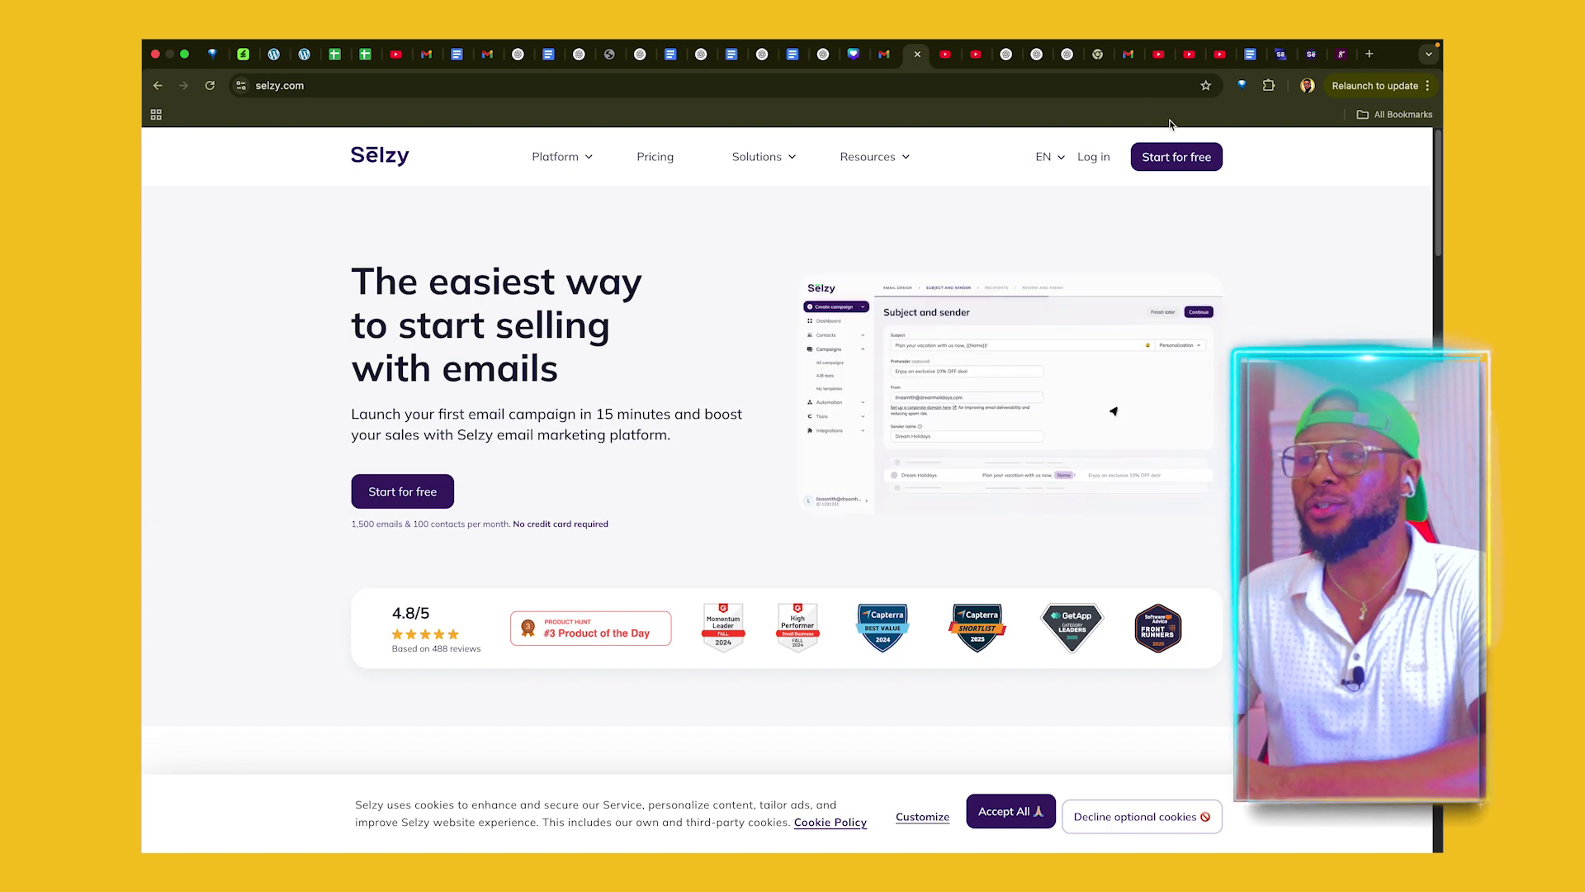
Start the free sign-up and open the contact import from the account dashboard
click(1160, 160)
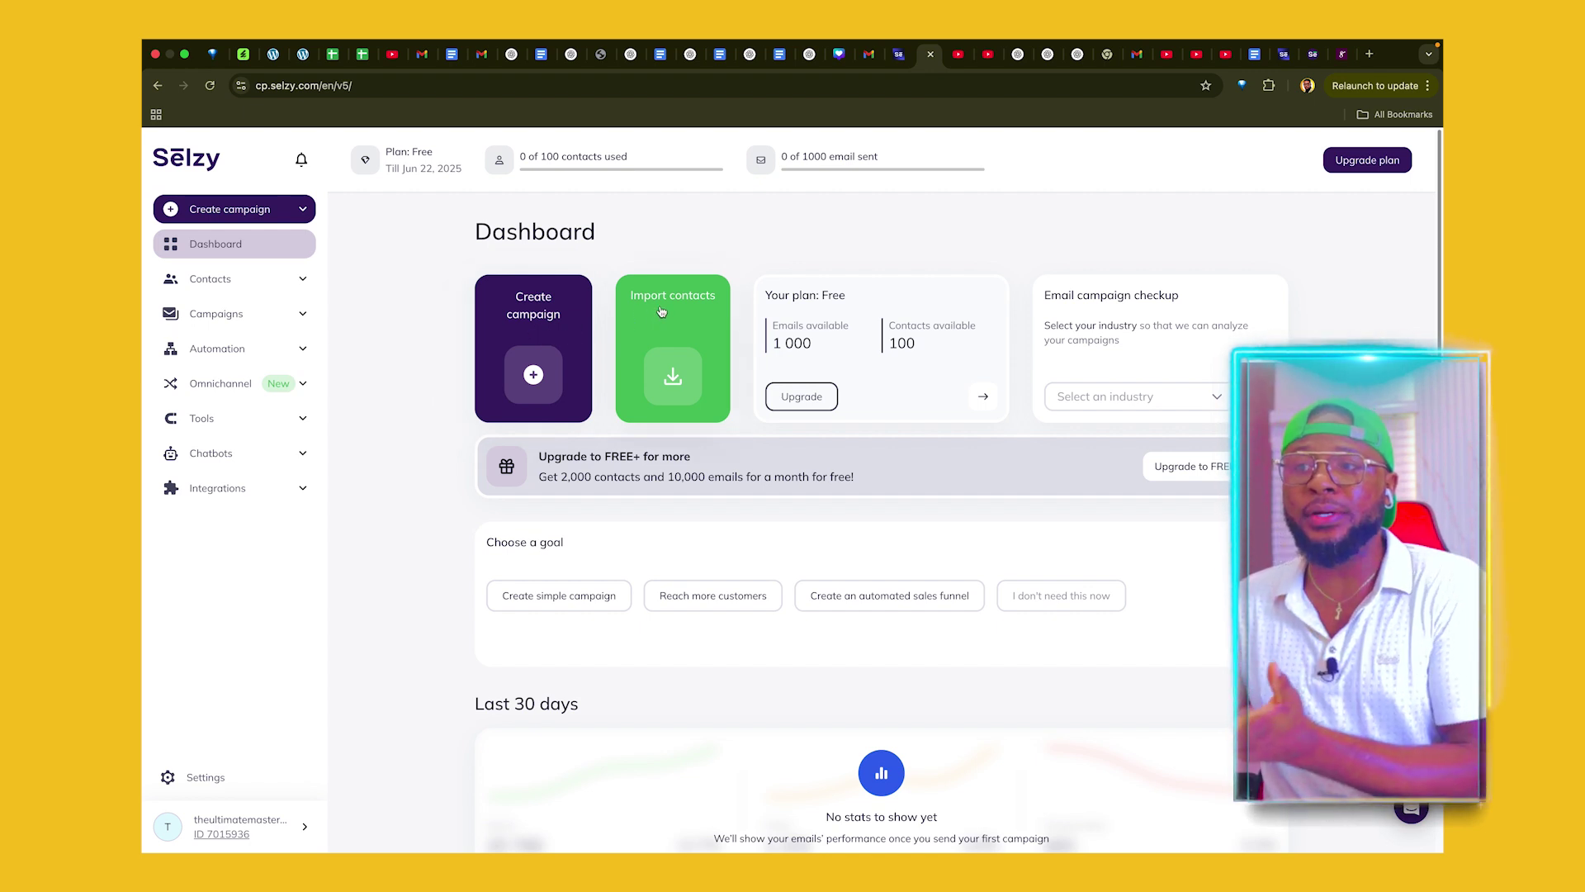
click(673, 372)
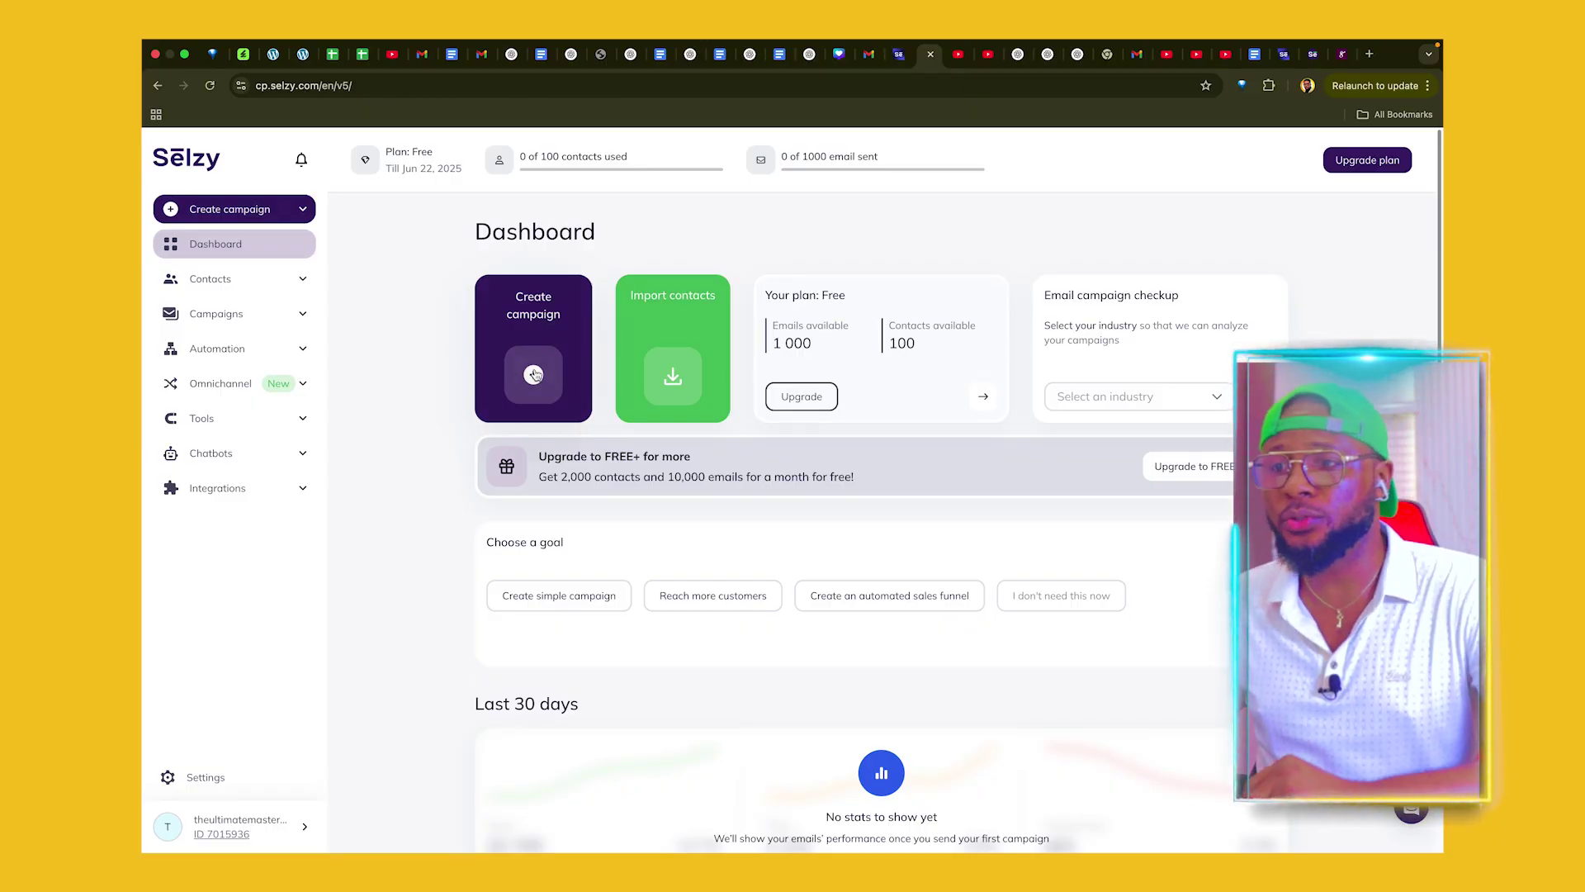
Create a new email campaign from the "Your year of happiness" template in the Training and infobusiness category
click(534, 375)
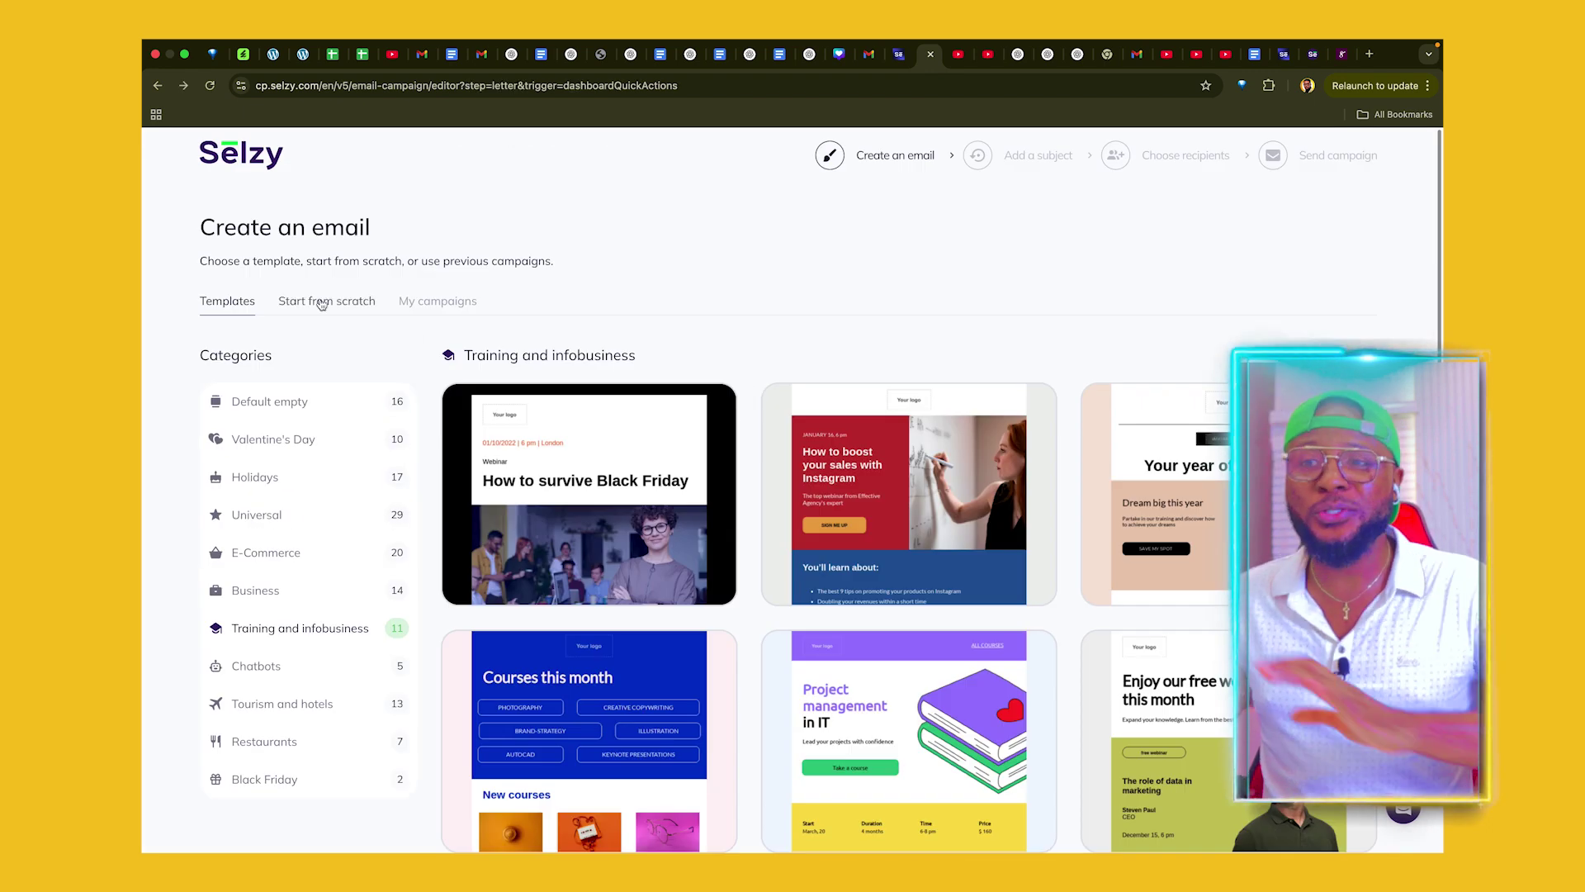
scroll(270, 355, down, 1)
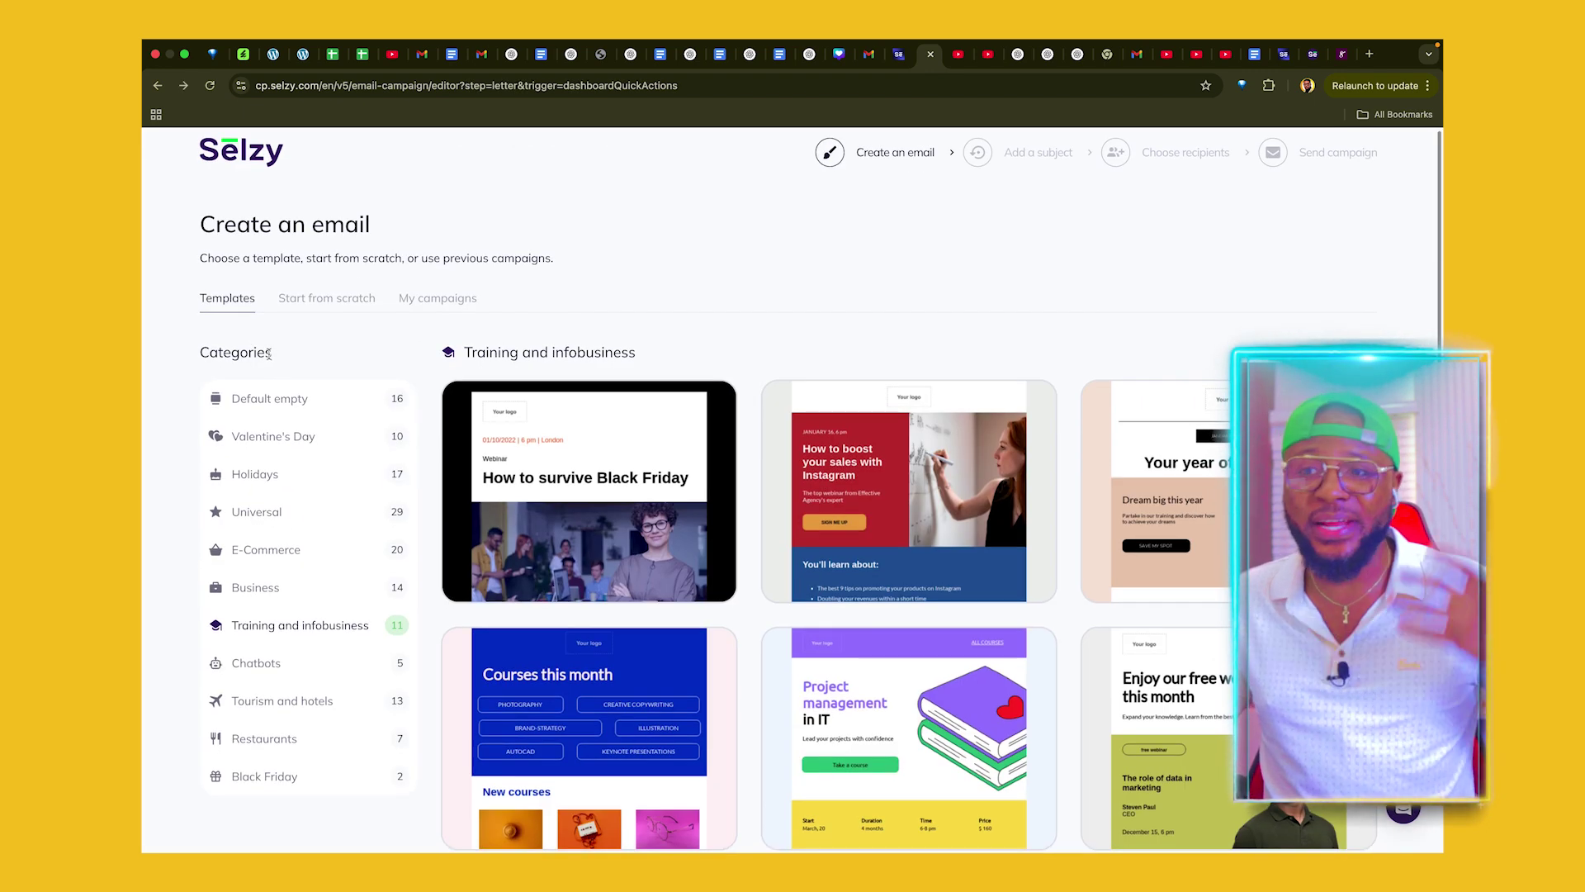
scroll(1068, 387, down, 3)
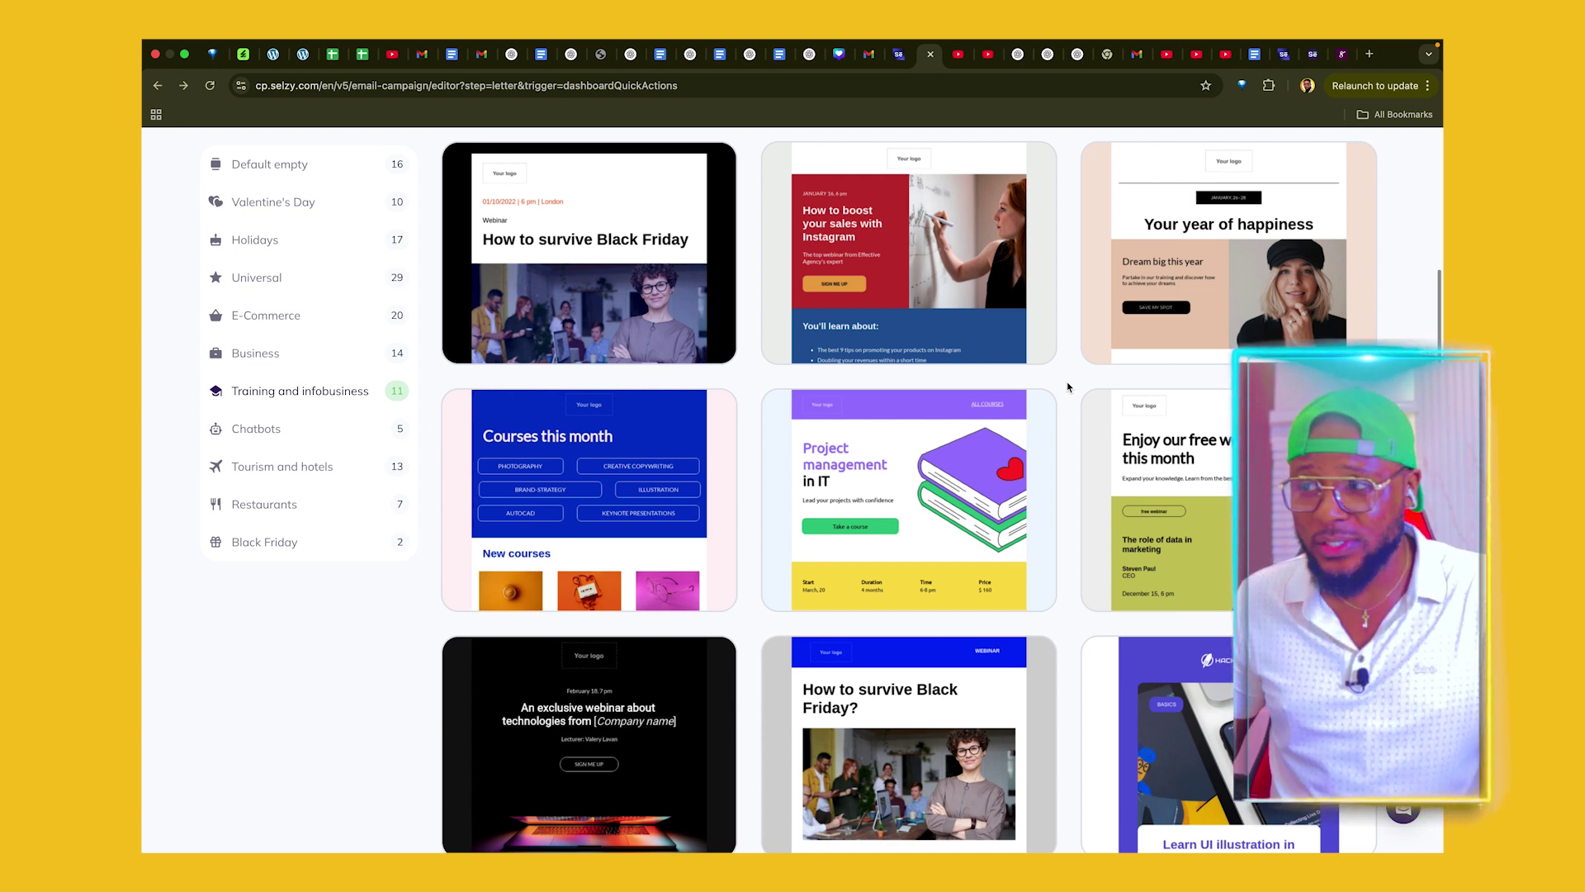
mouse_move(1146, 360)
scroll(1148, 346, up, 1)
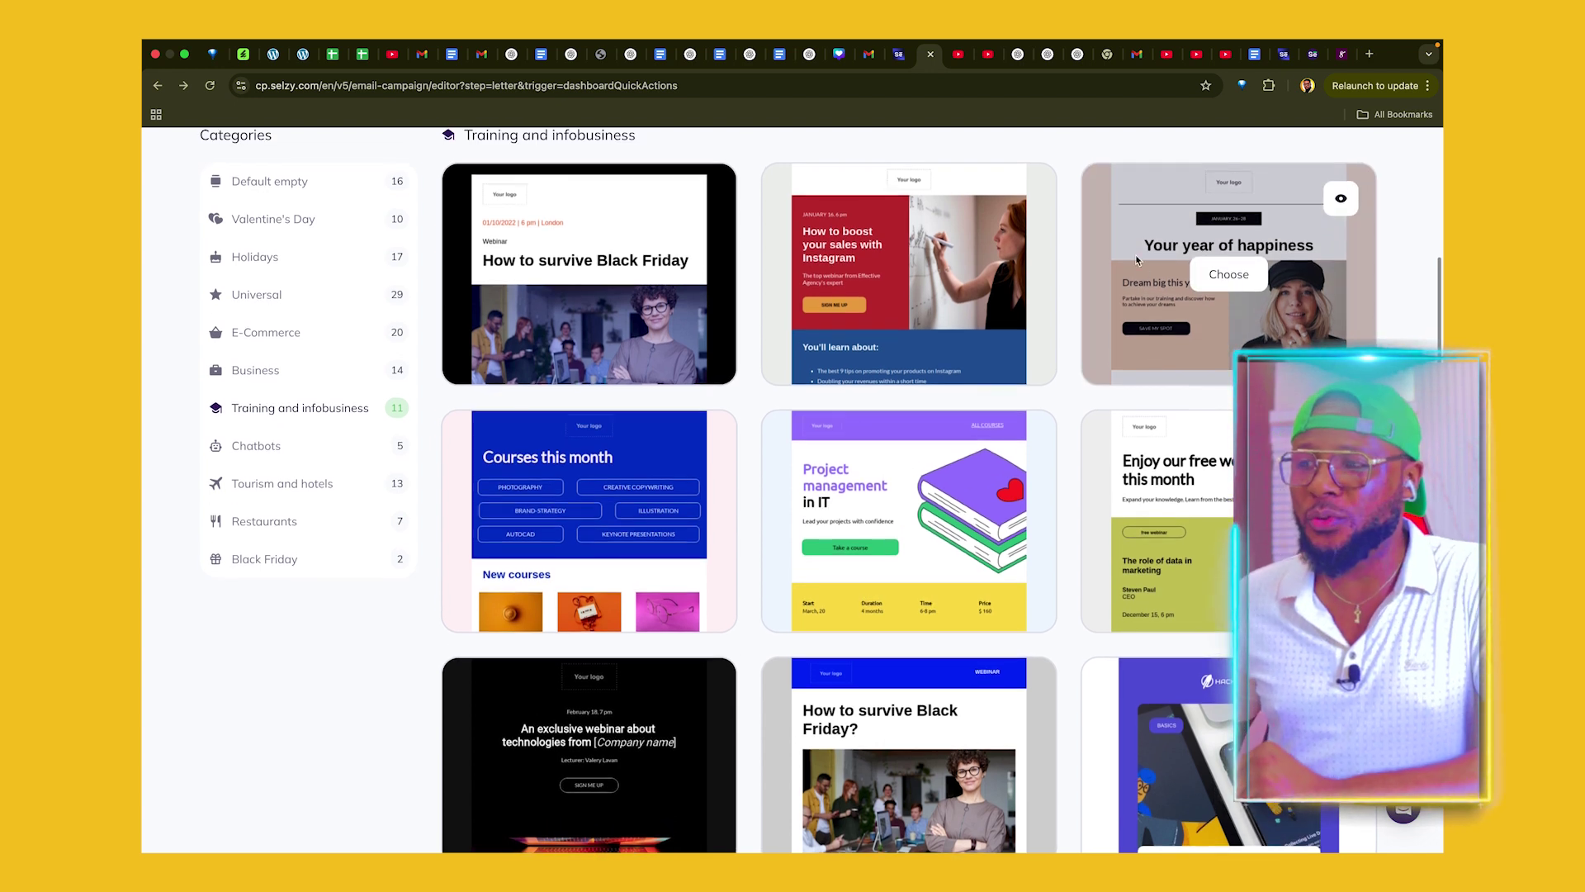
scroll(1193, 268, up, 1)
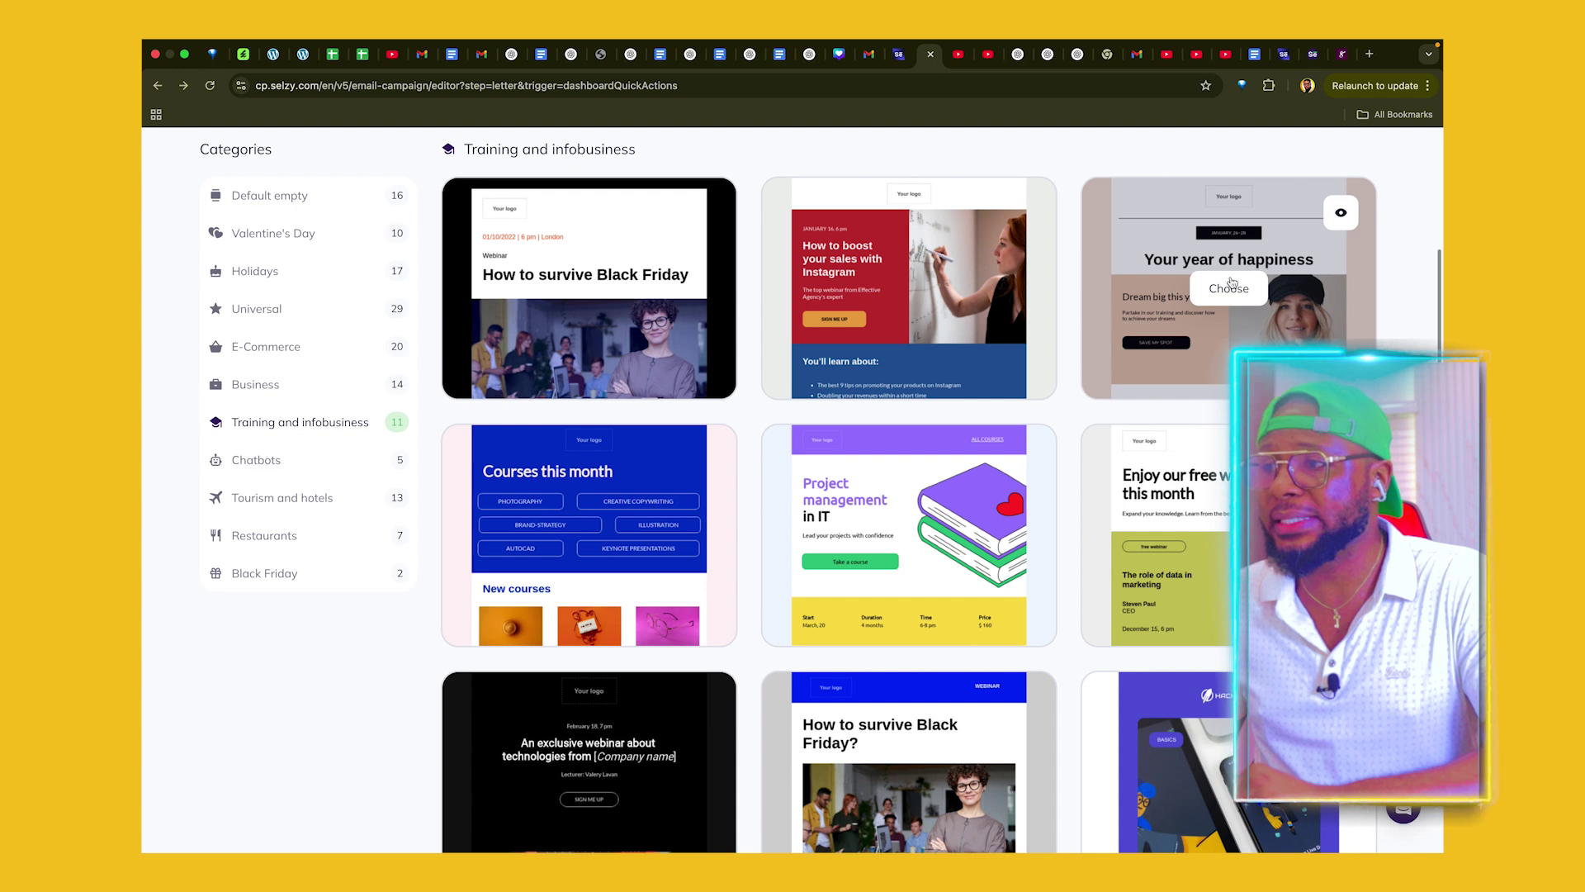
click(1229, 288)
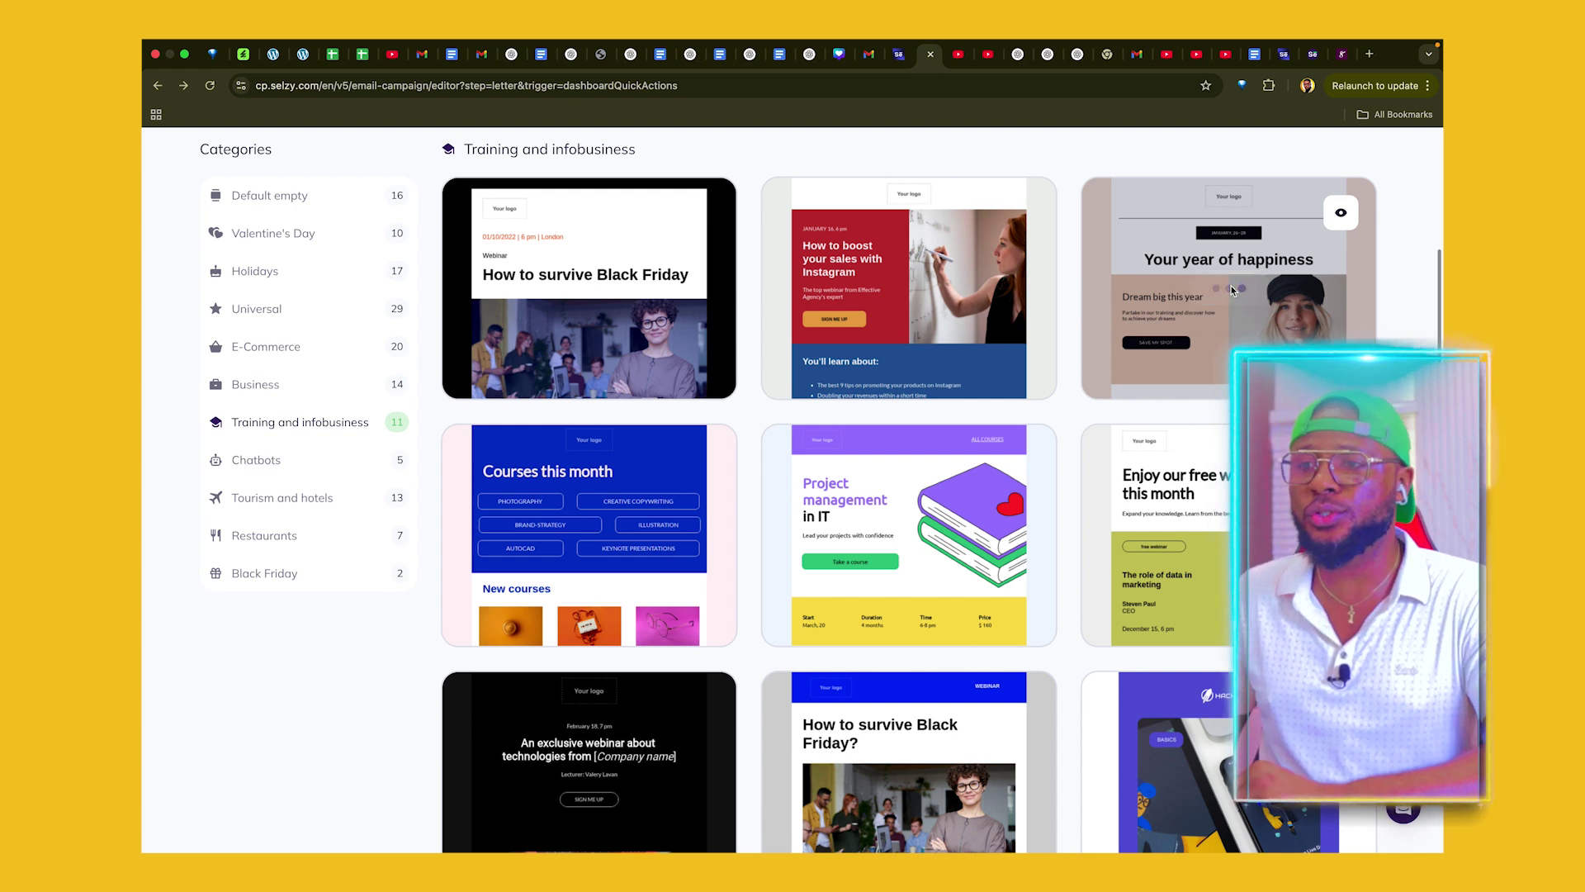
Replace the portrait beside the "Dream big this year" text with an uploaded JPEG photo
click(884, 340)
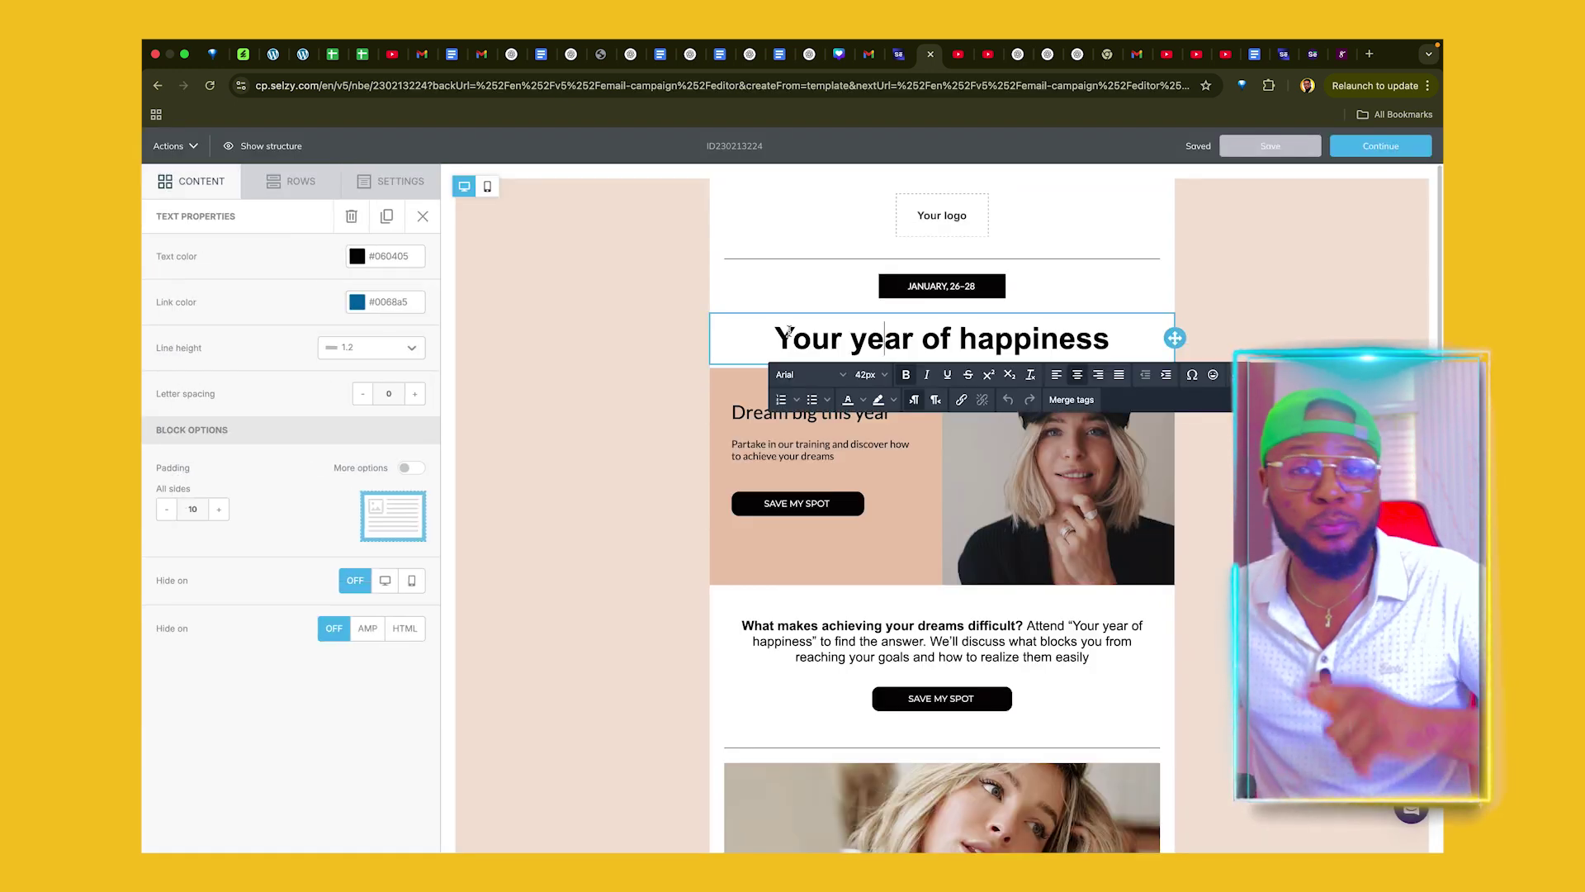
click(1017, 513)
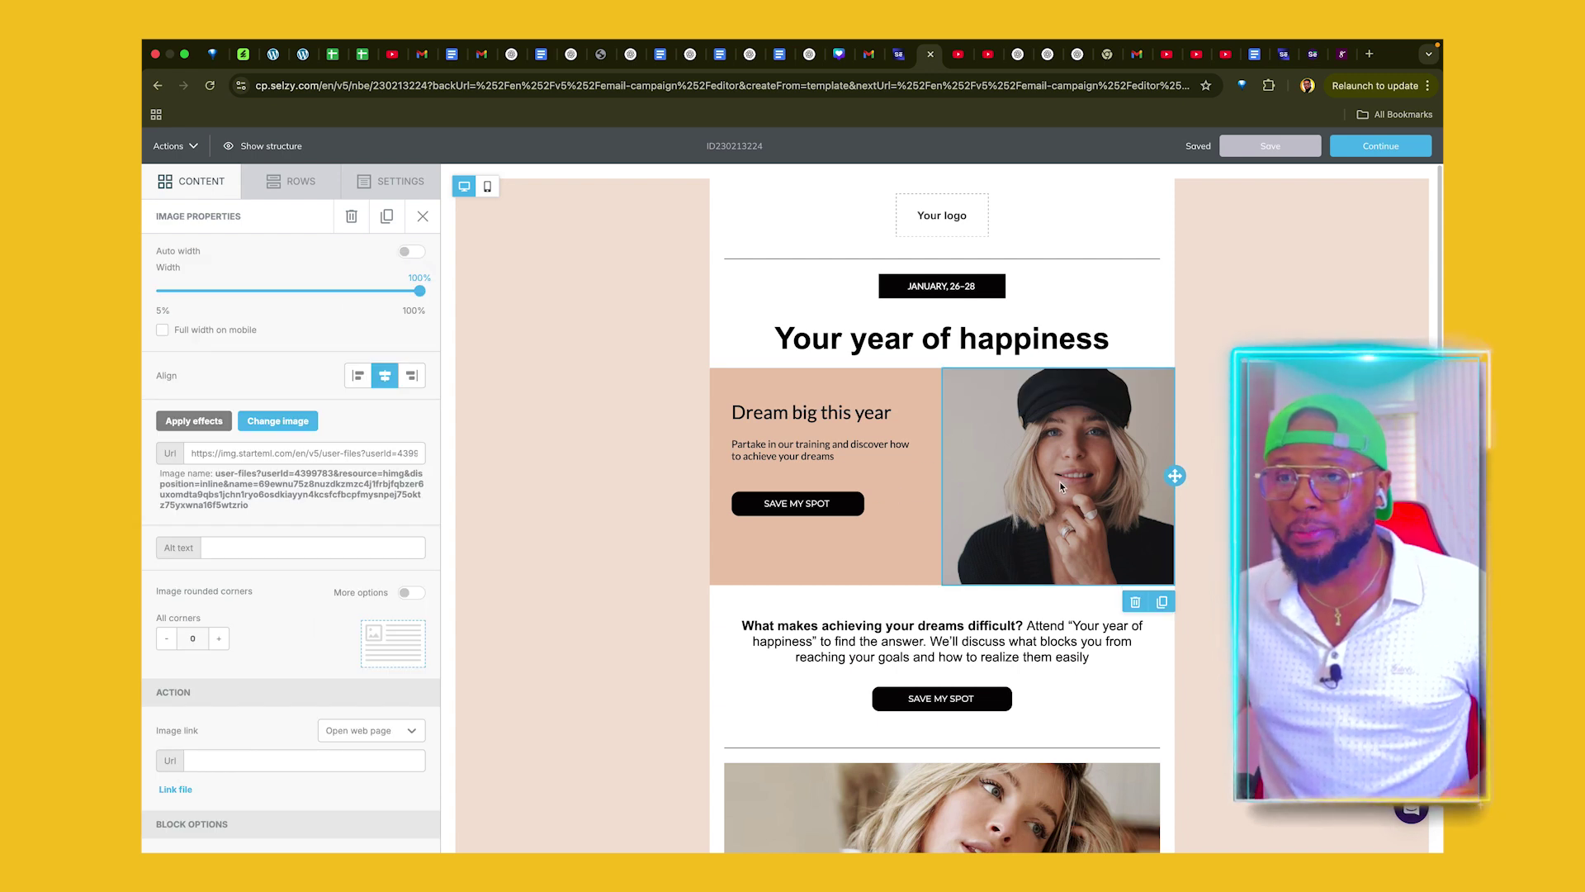
click(281, 421)
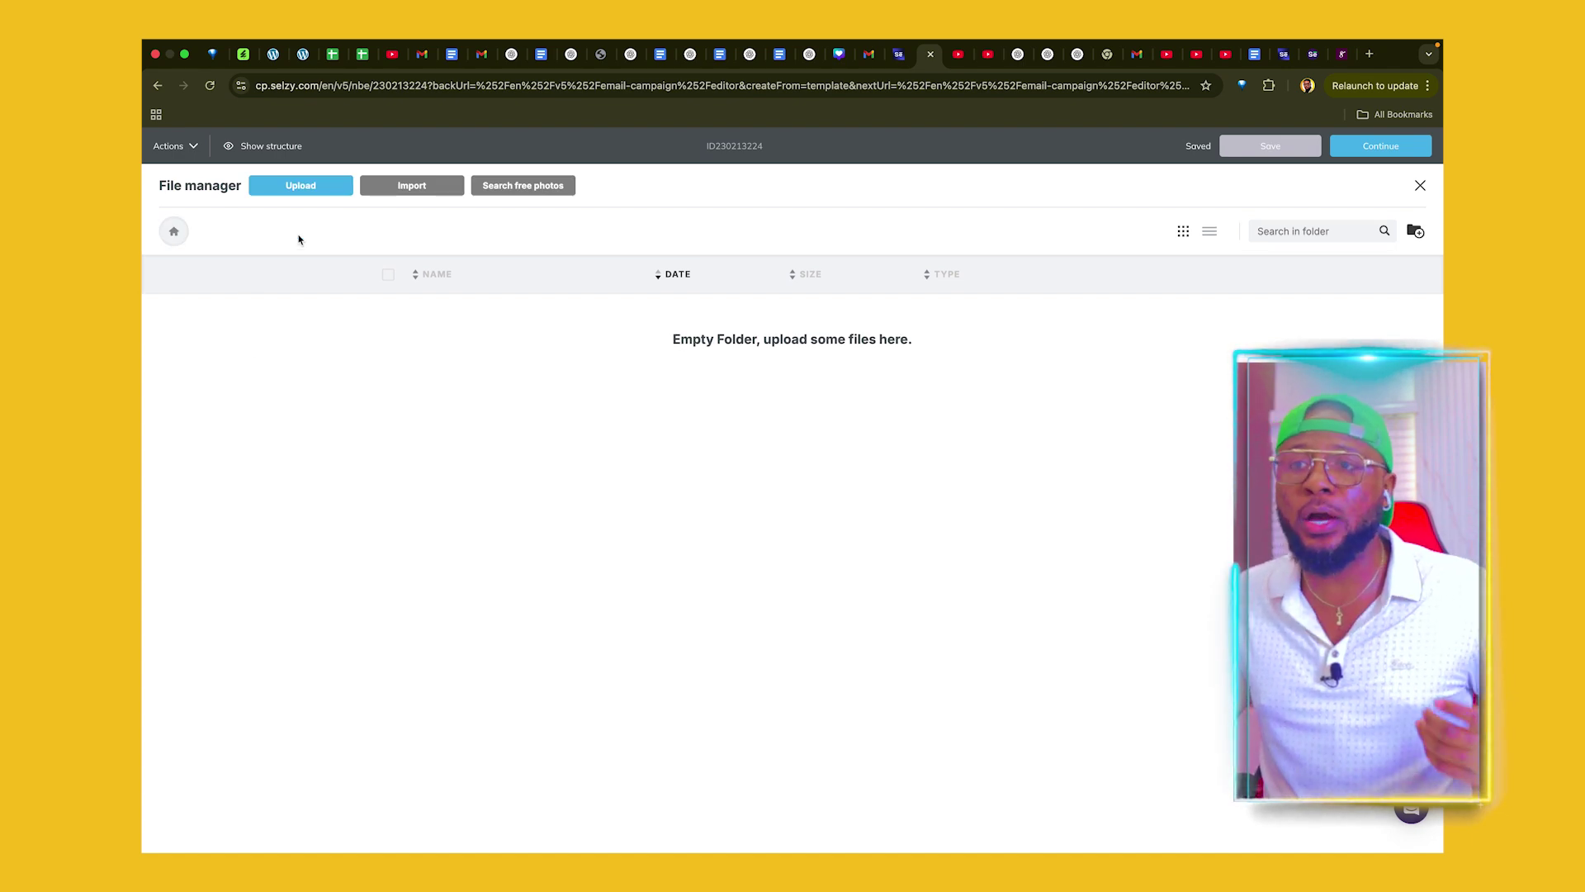
click(304, 185)
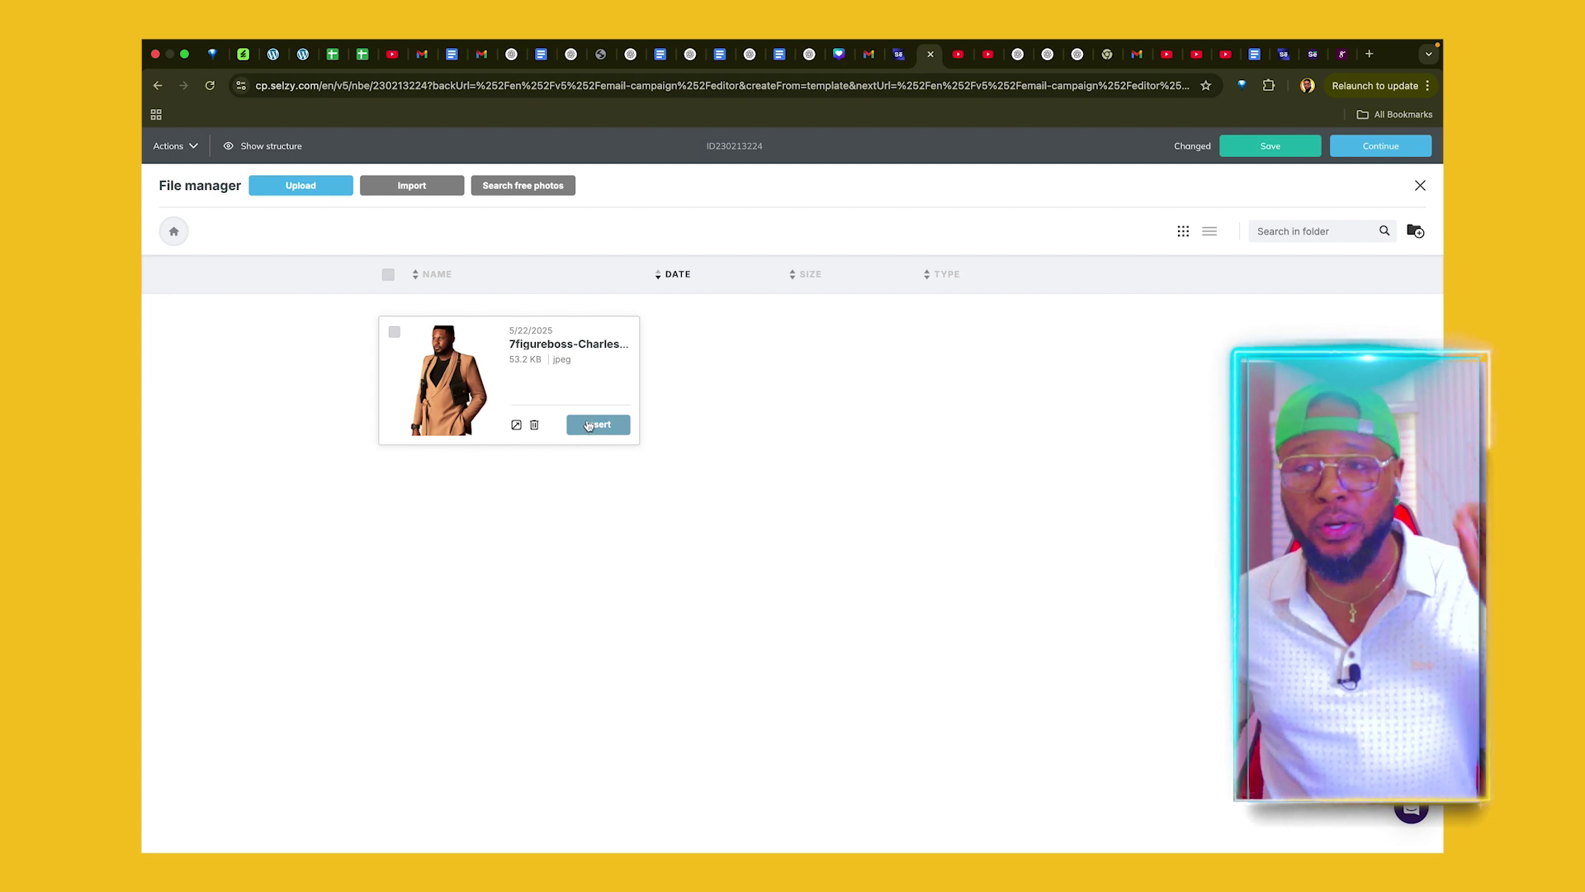
click(589, 426)
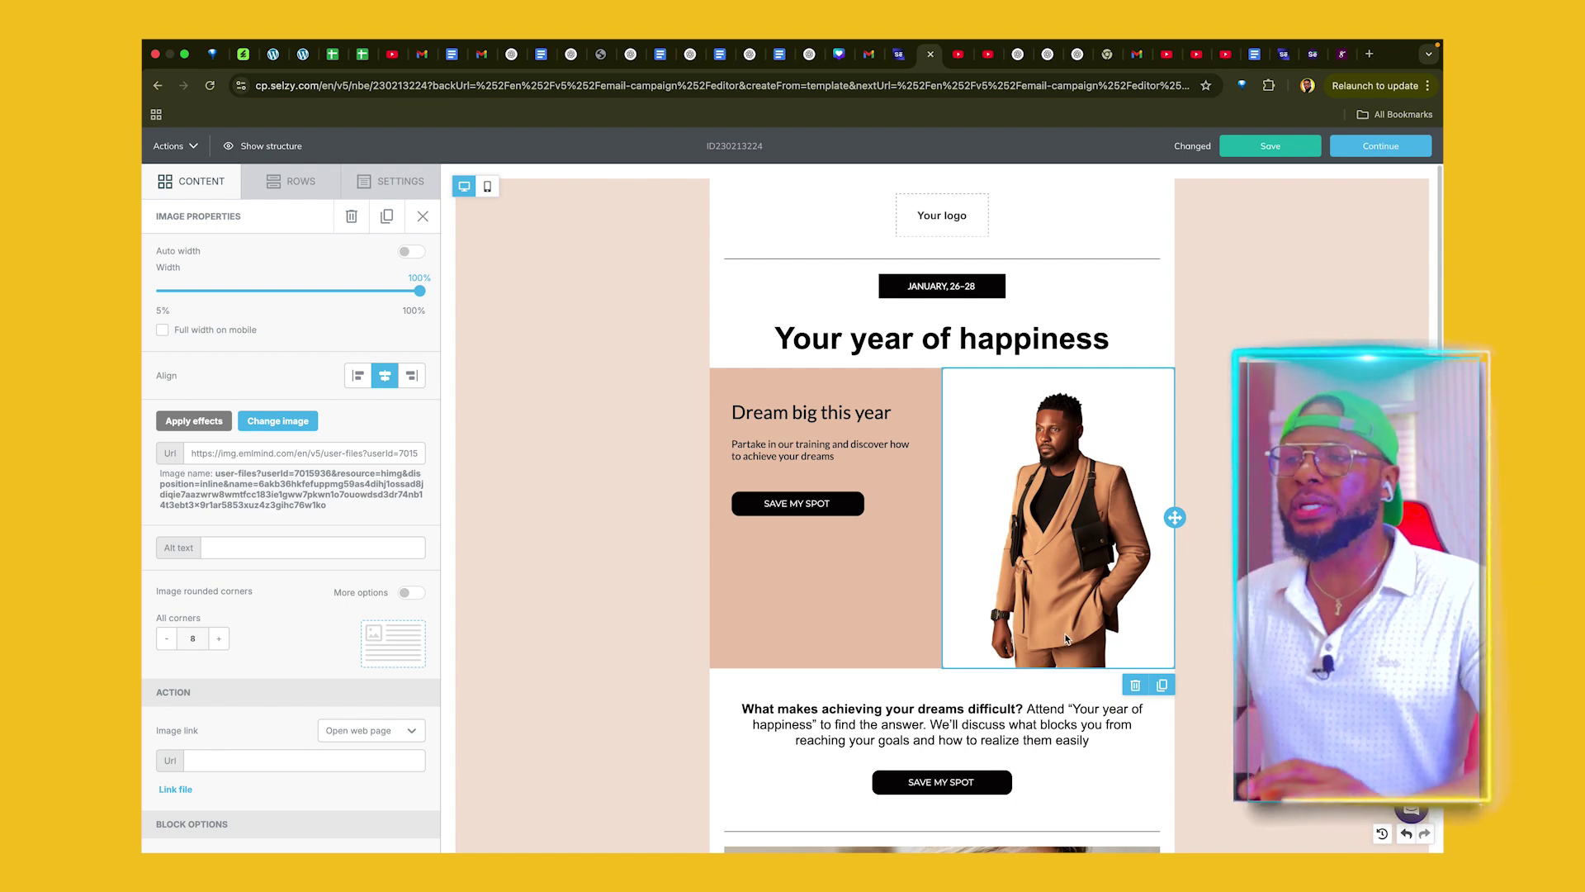
Review the rest of the email design down to its footer and continue to the subject stage
scroll(991, 455, down, 5)
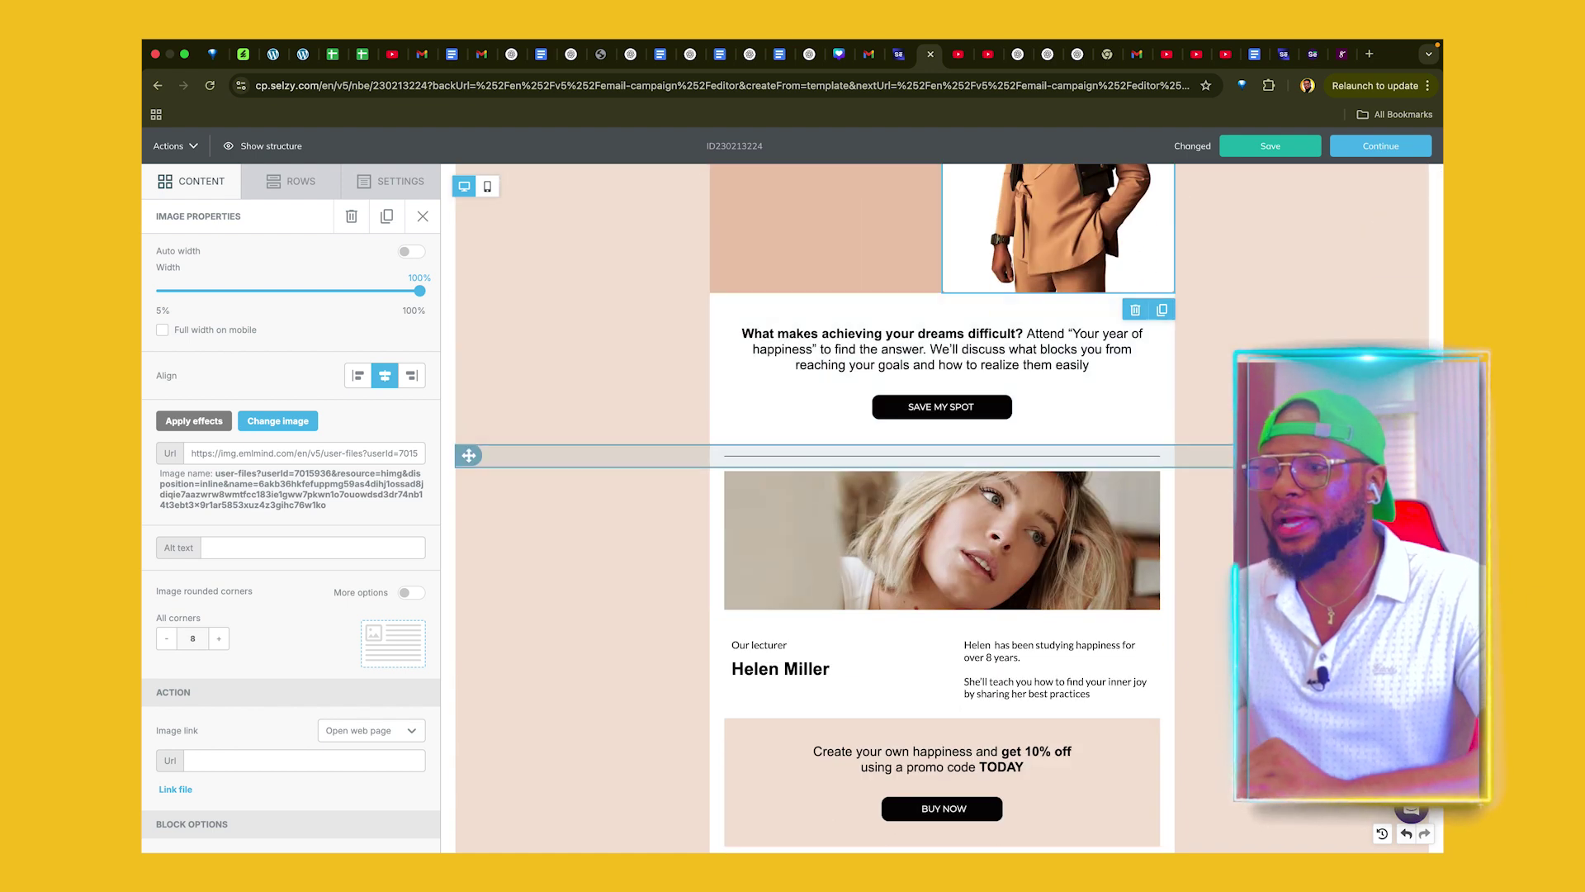
scroll(1069, 556, down, 2)
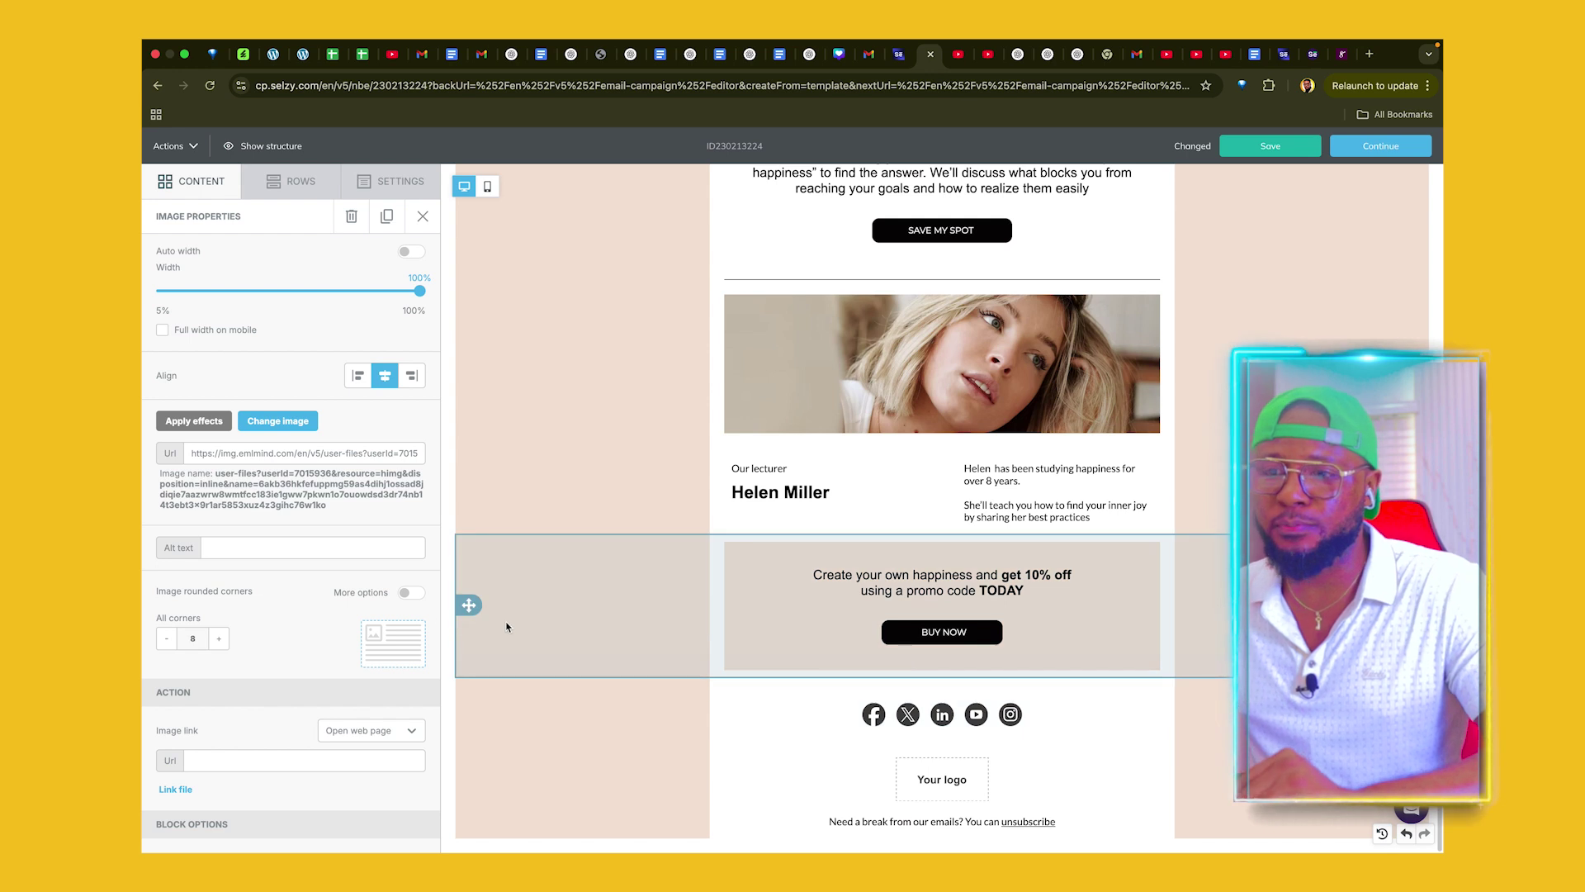
scroll(1286, 258, up, 2)
scroll(1326, 187, up, 4)
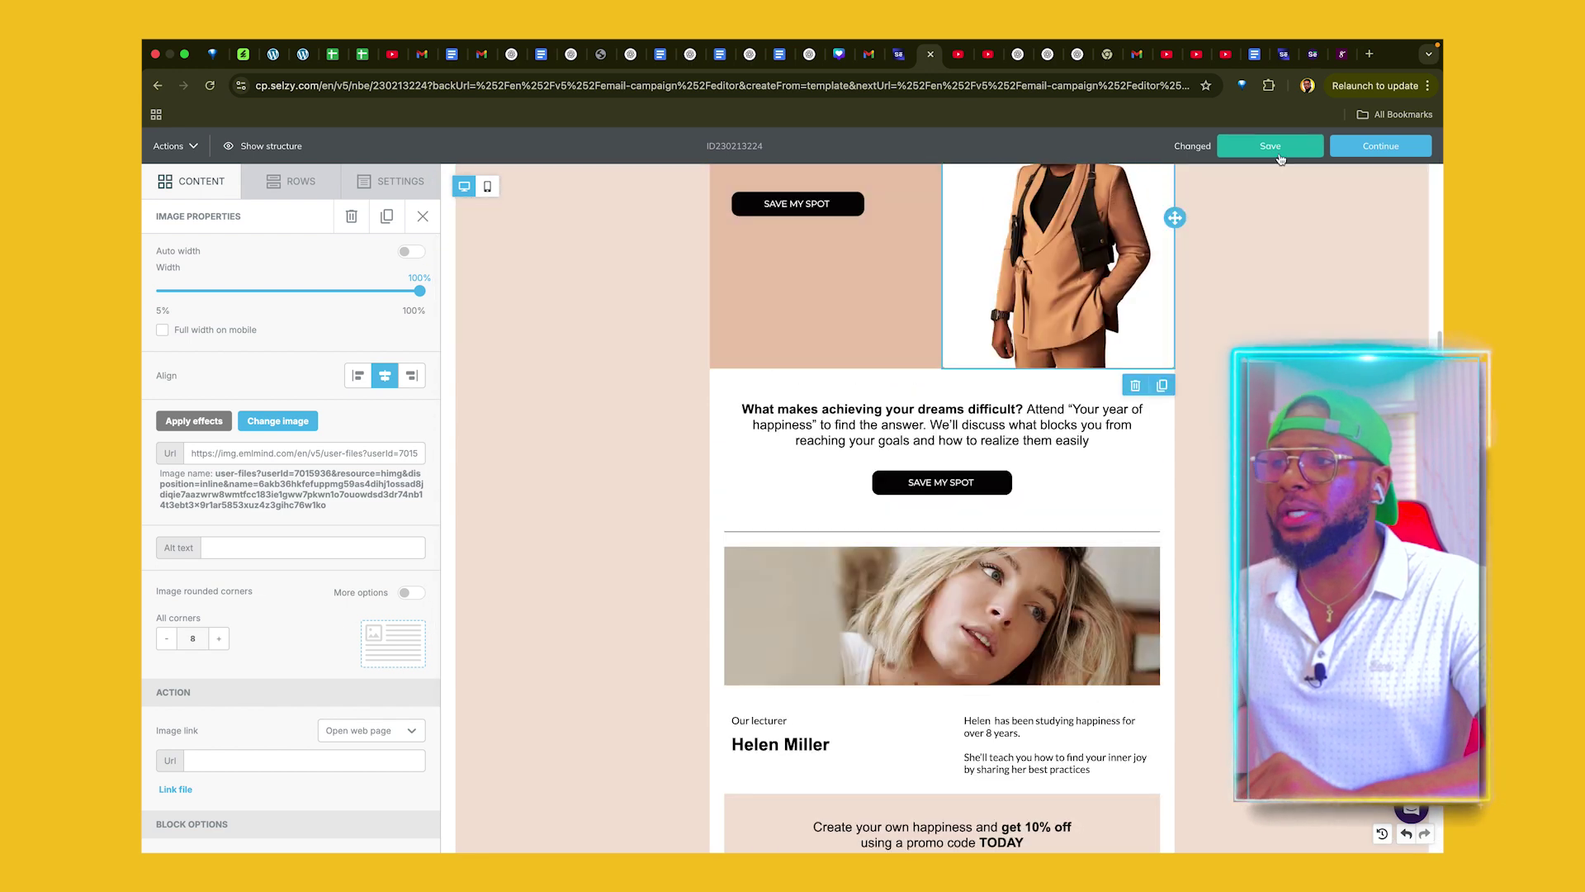
click(1364, 150)
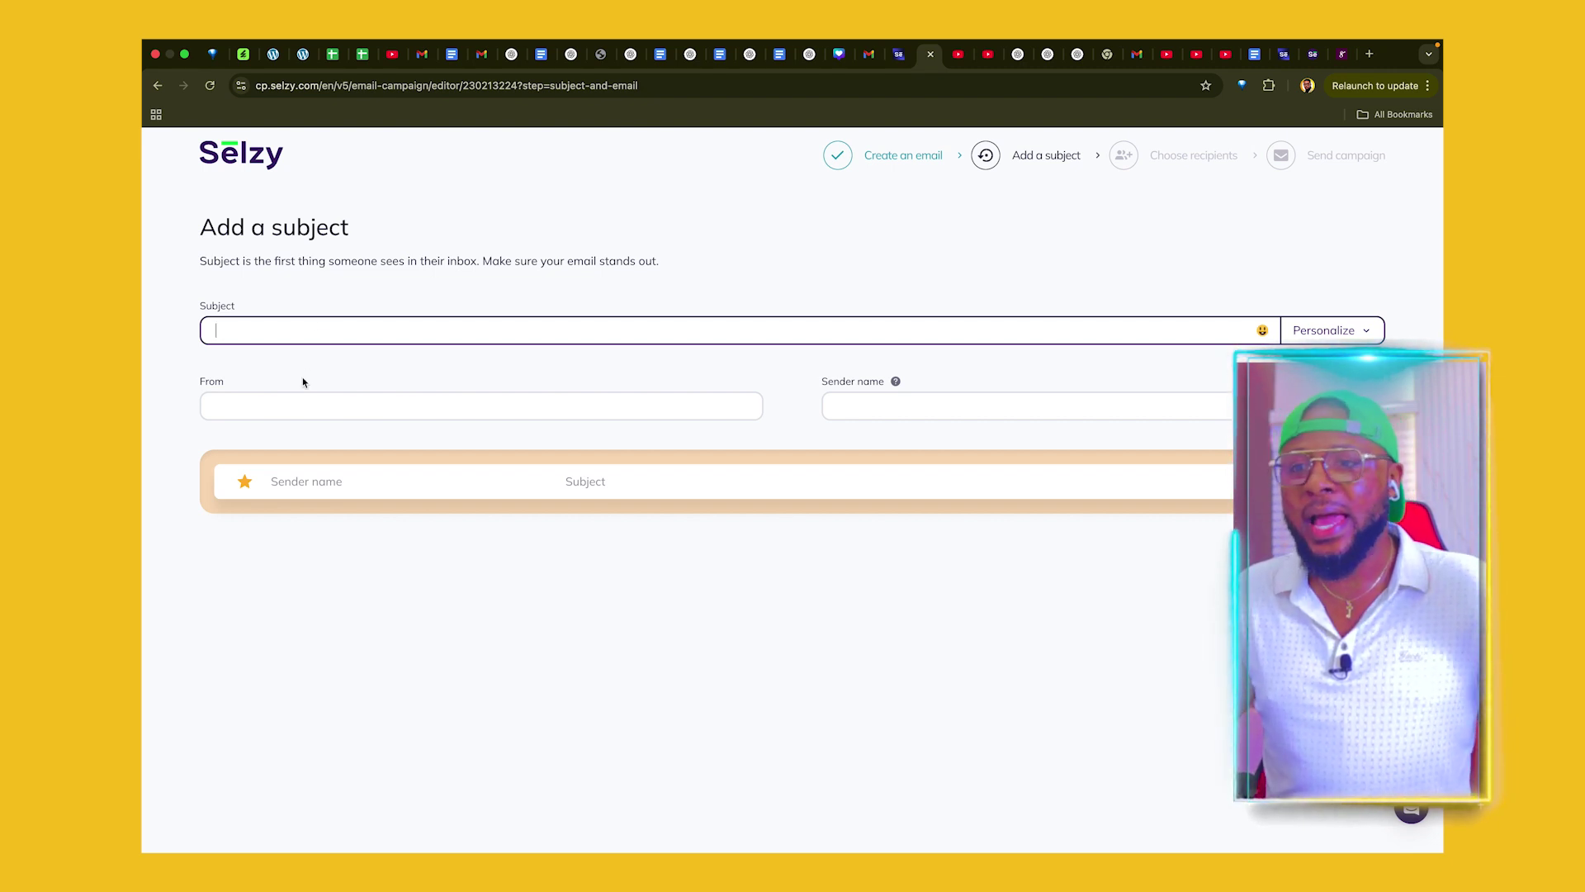
Choose the account's e-mail address as the From address and set the sender name to "7figureboss"
click(306, 407)
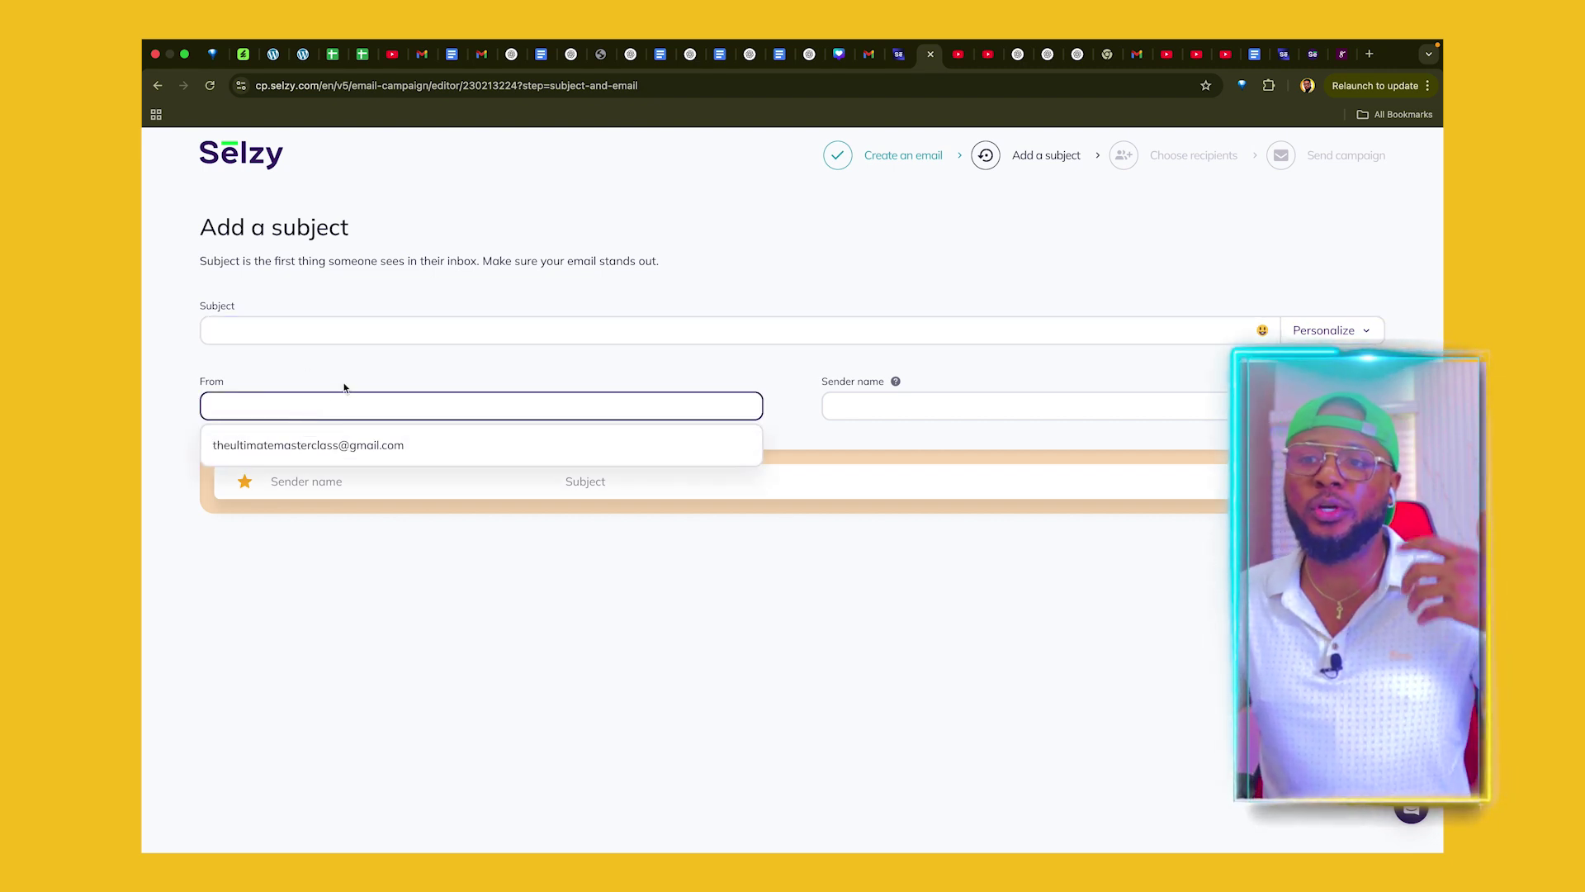
click(314, 443)
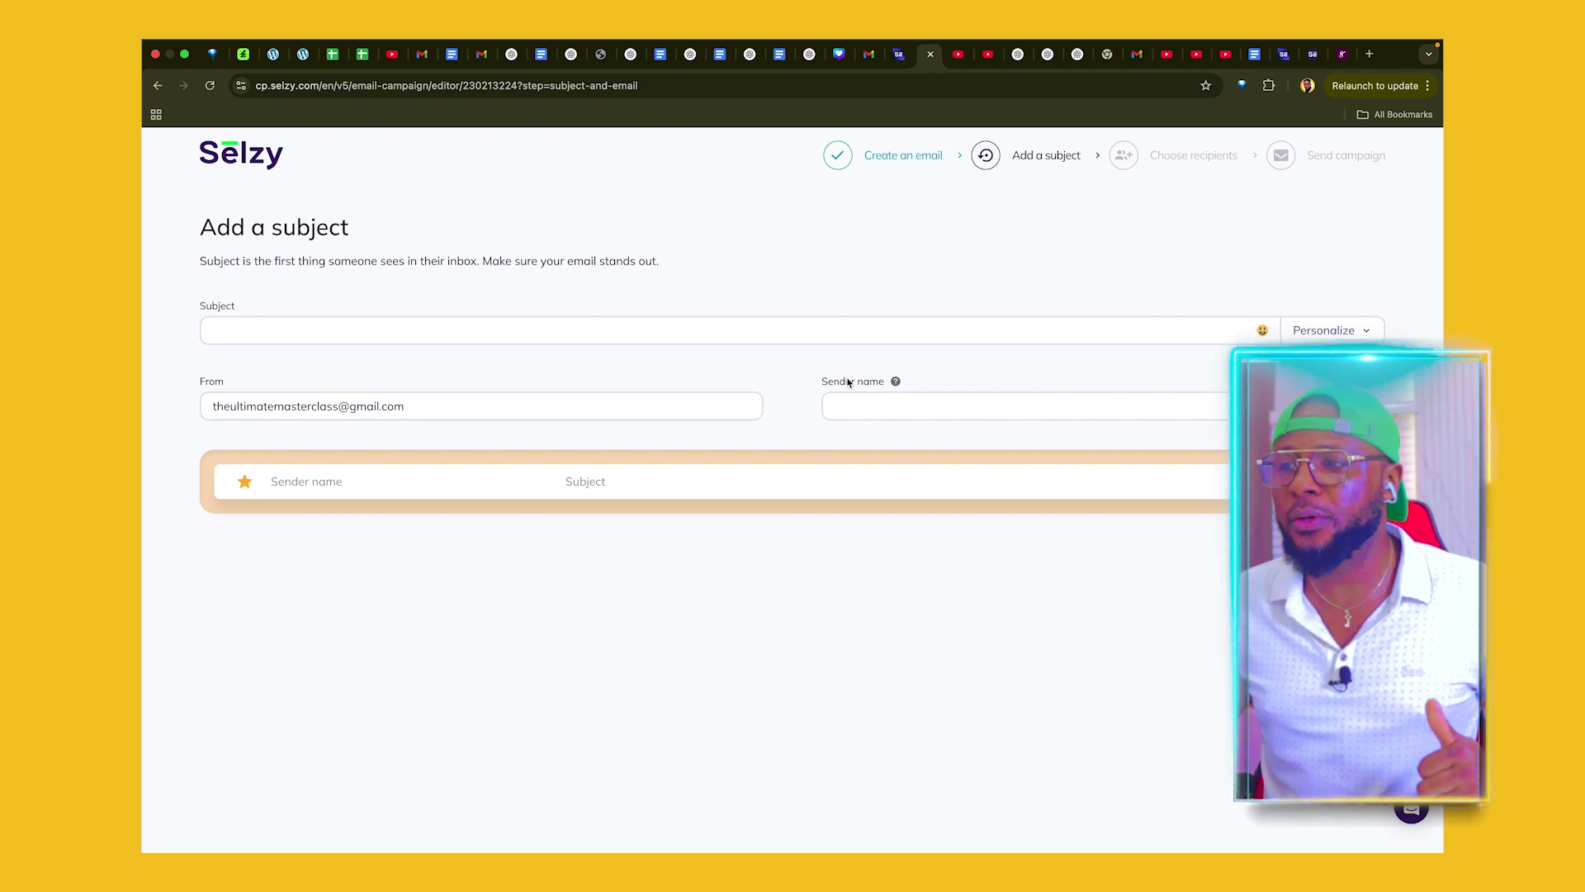
click(875, 404)
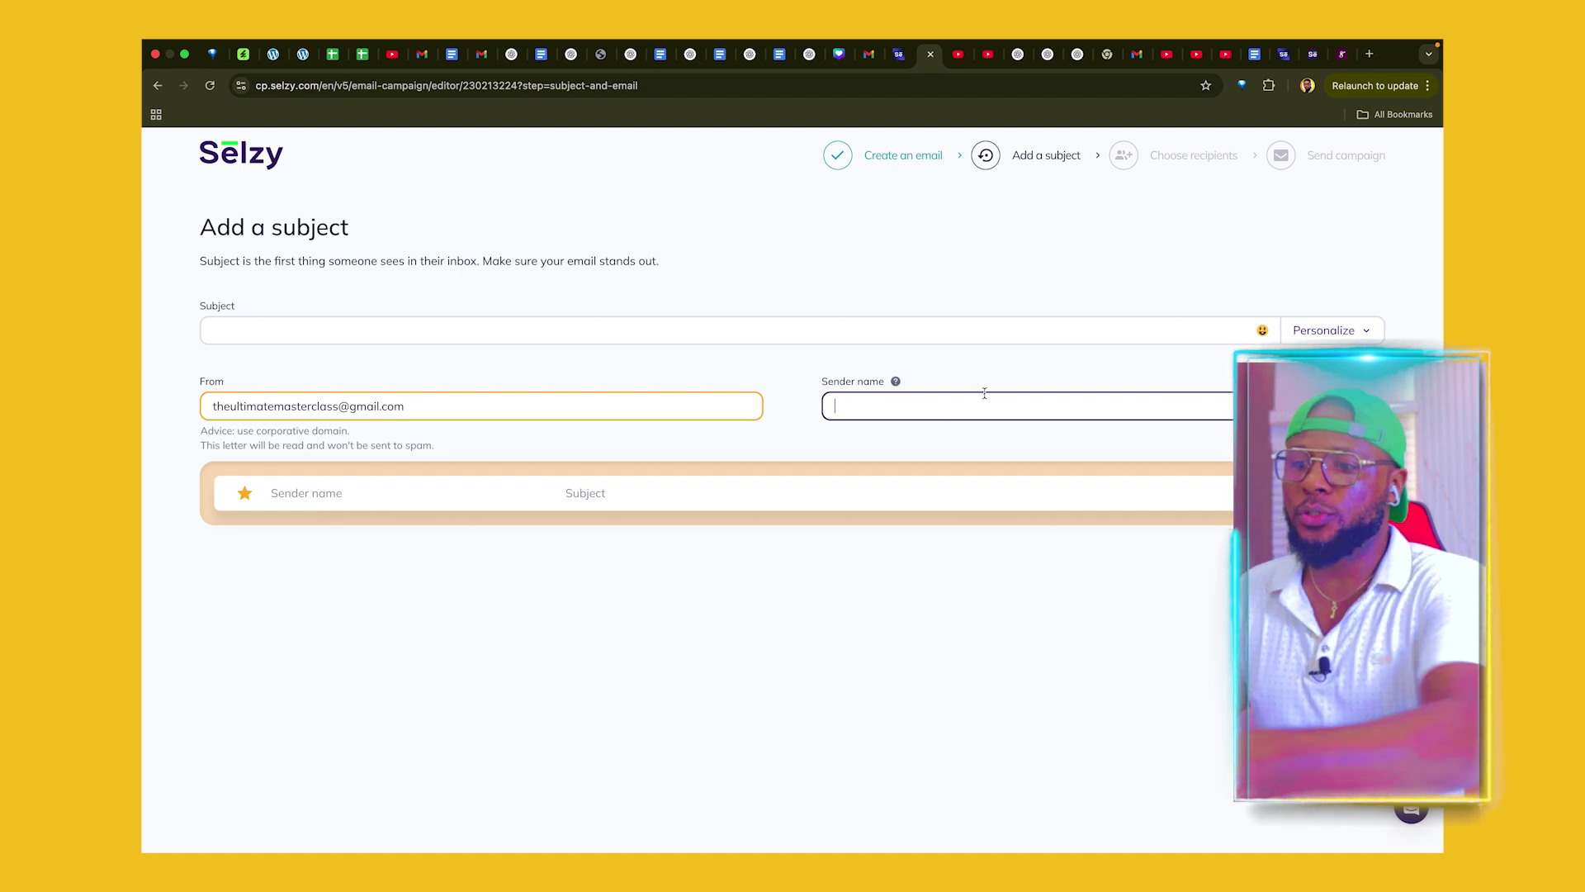
text(7figure)
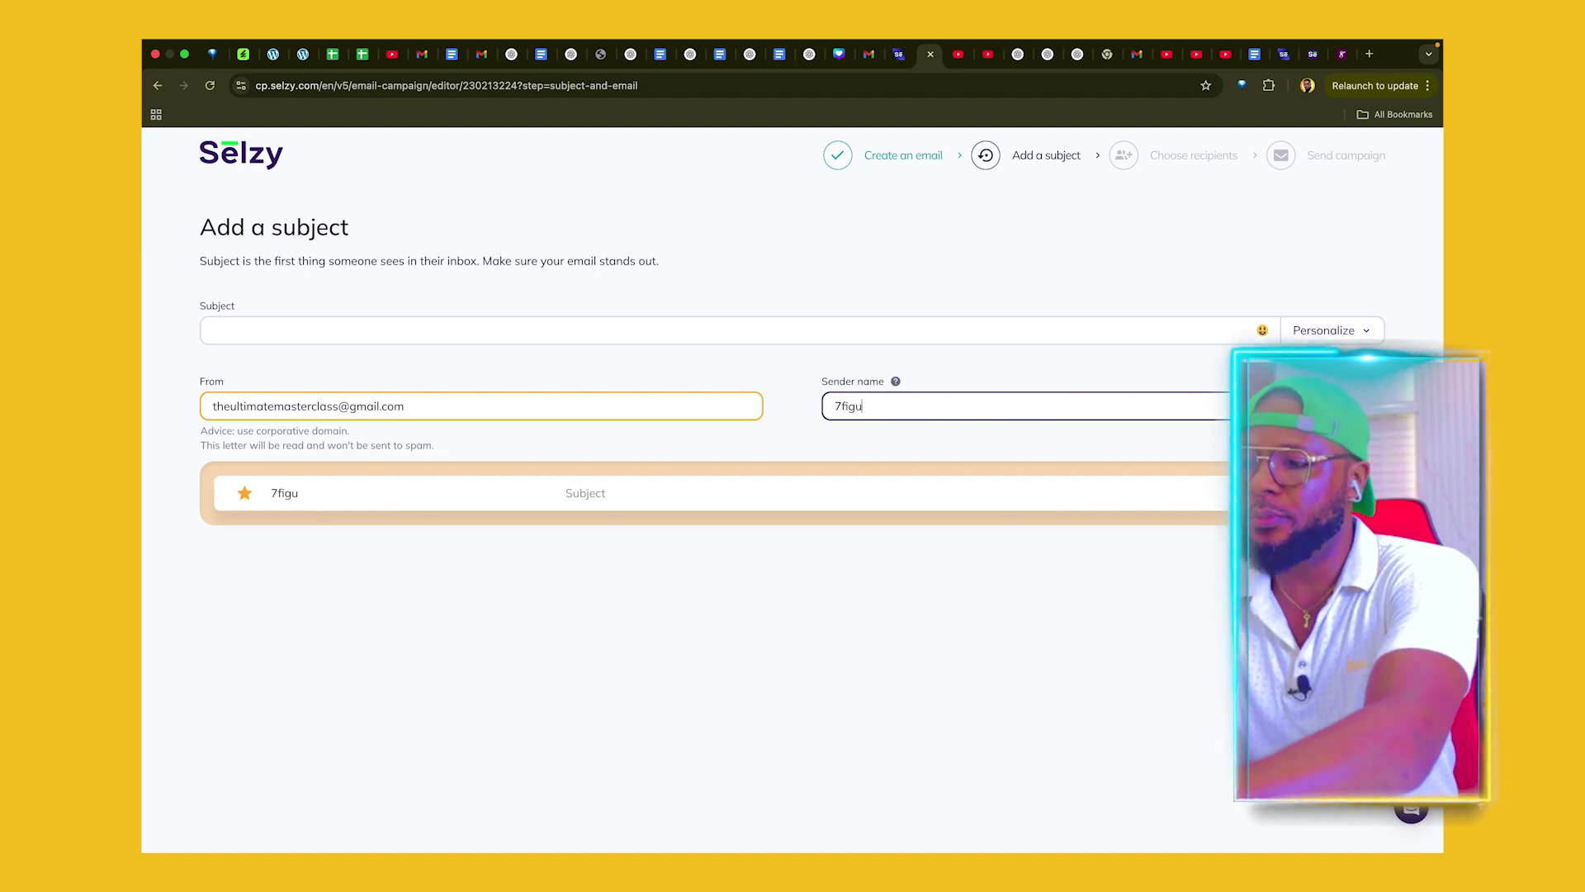
text(boss)
Set the campaign subject to "Hello" and choose "My first list" as the recipients
click(217, 330)
text(Hello)
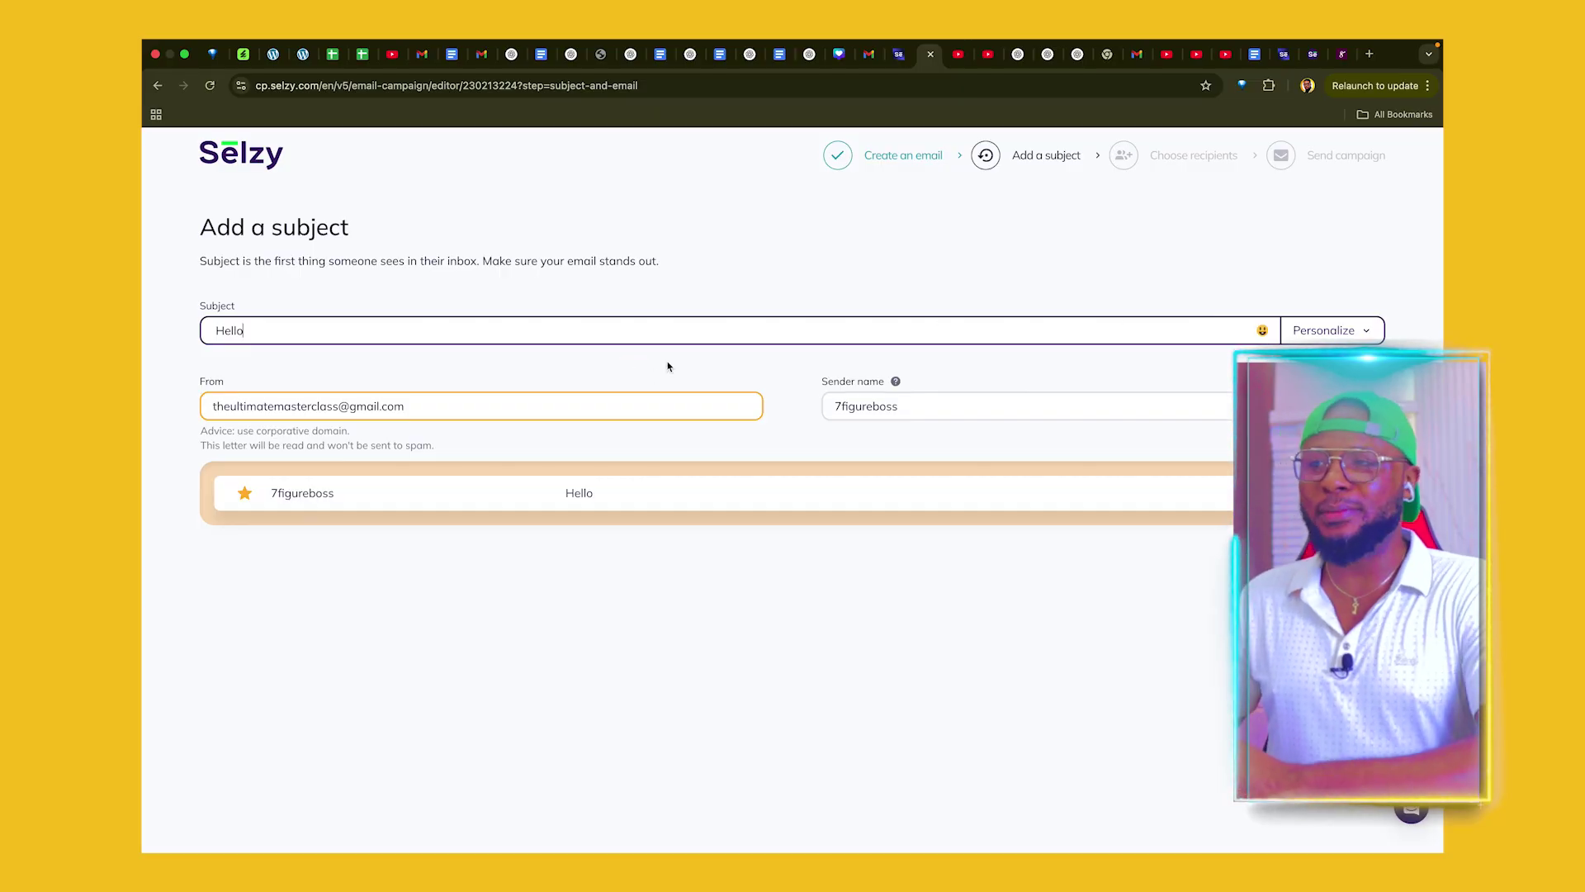
key(Tab)
key(Return)
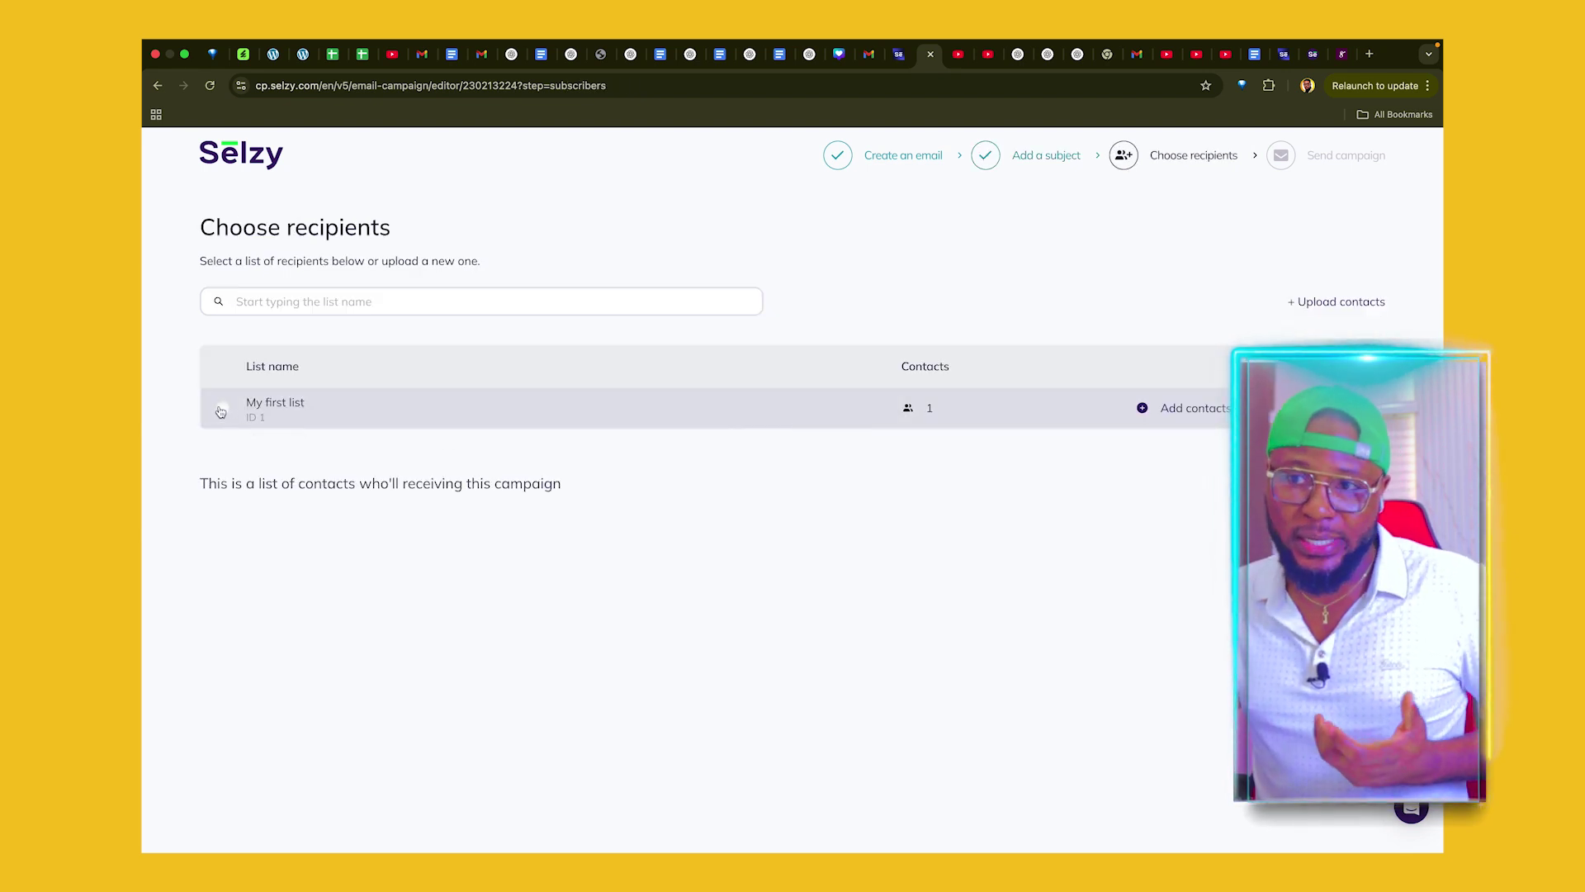
click(222, 410)
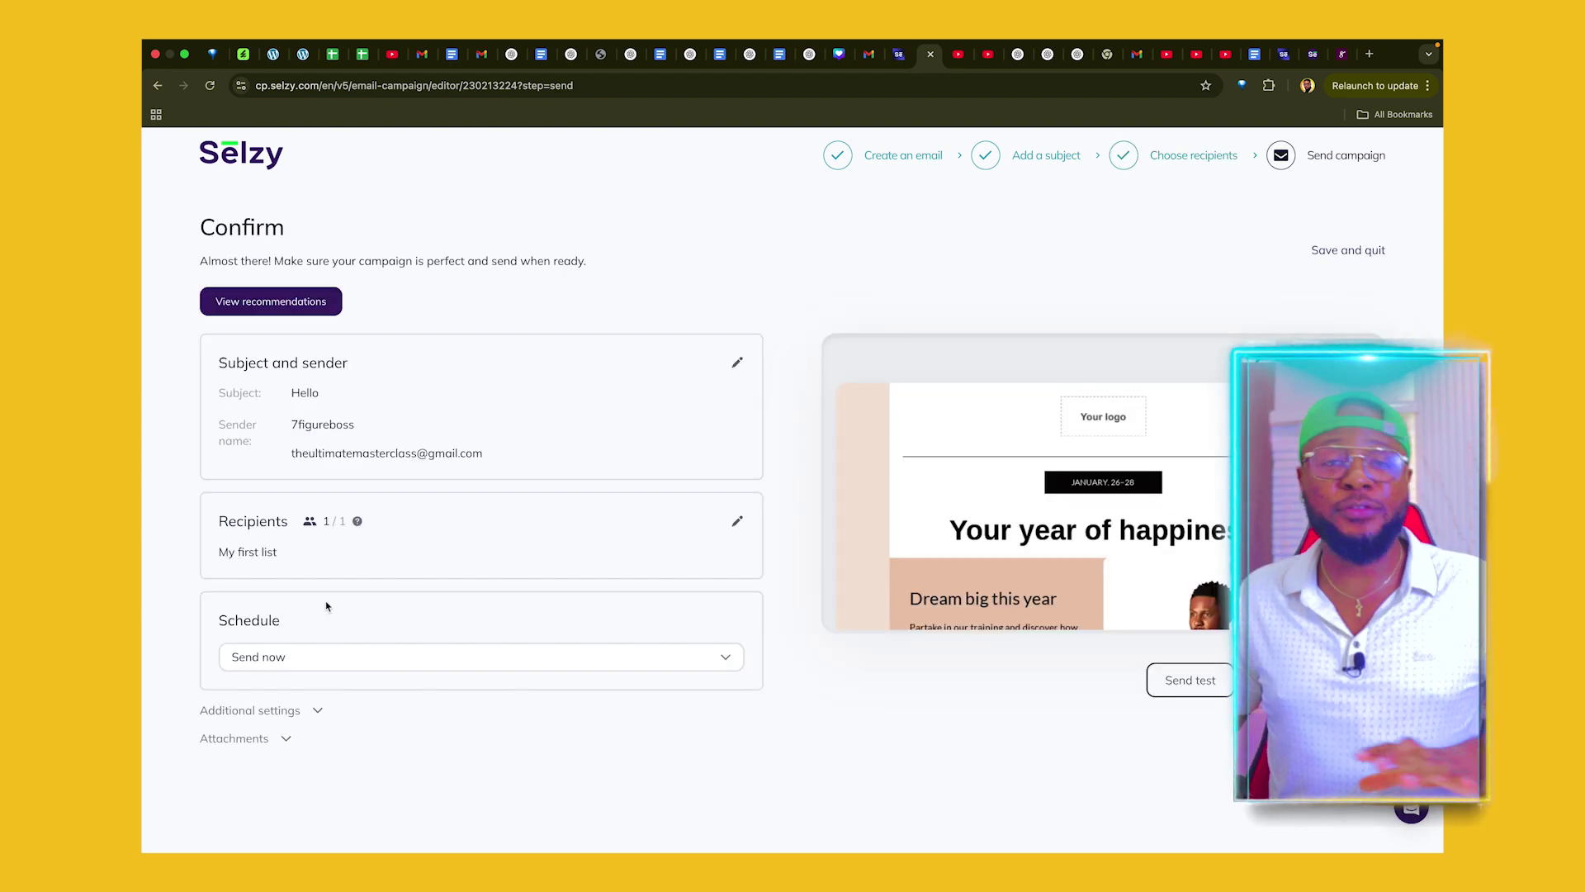
Try the Send later schedule with its date picker, and switch the schedule back to Send now
click(347, 657)
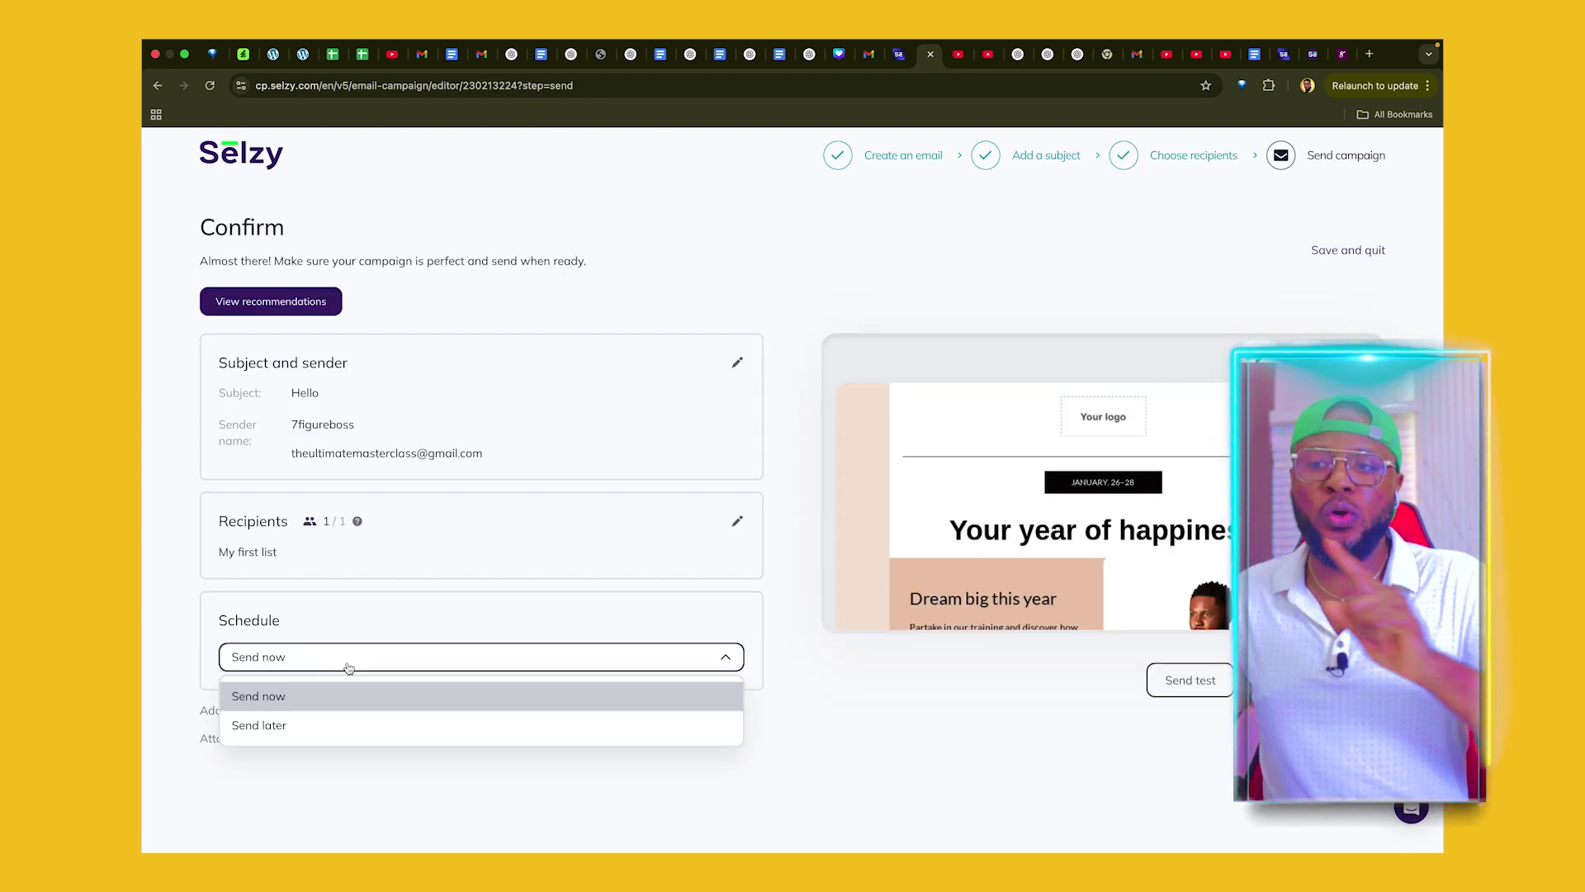
click(307, 726)
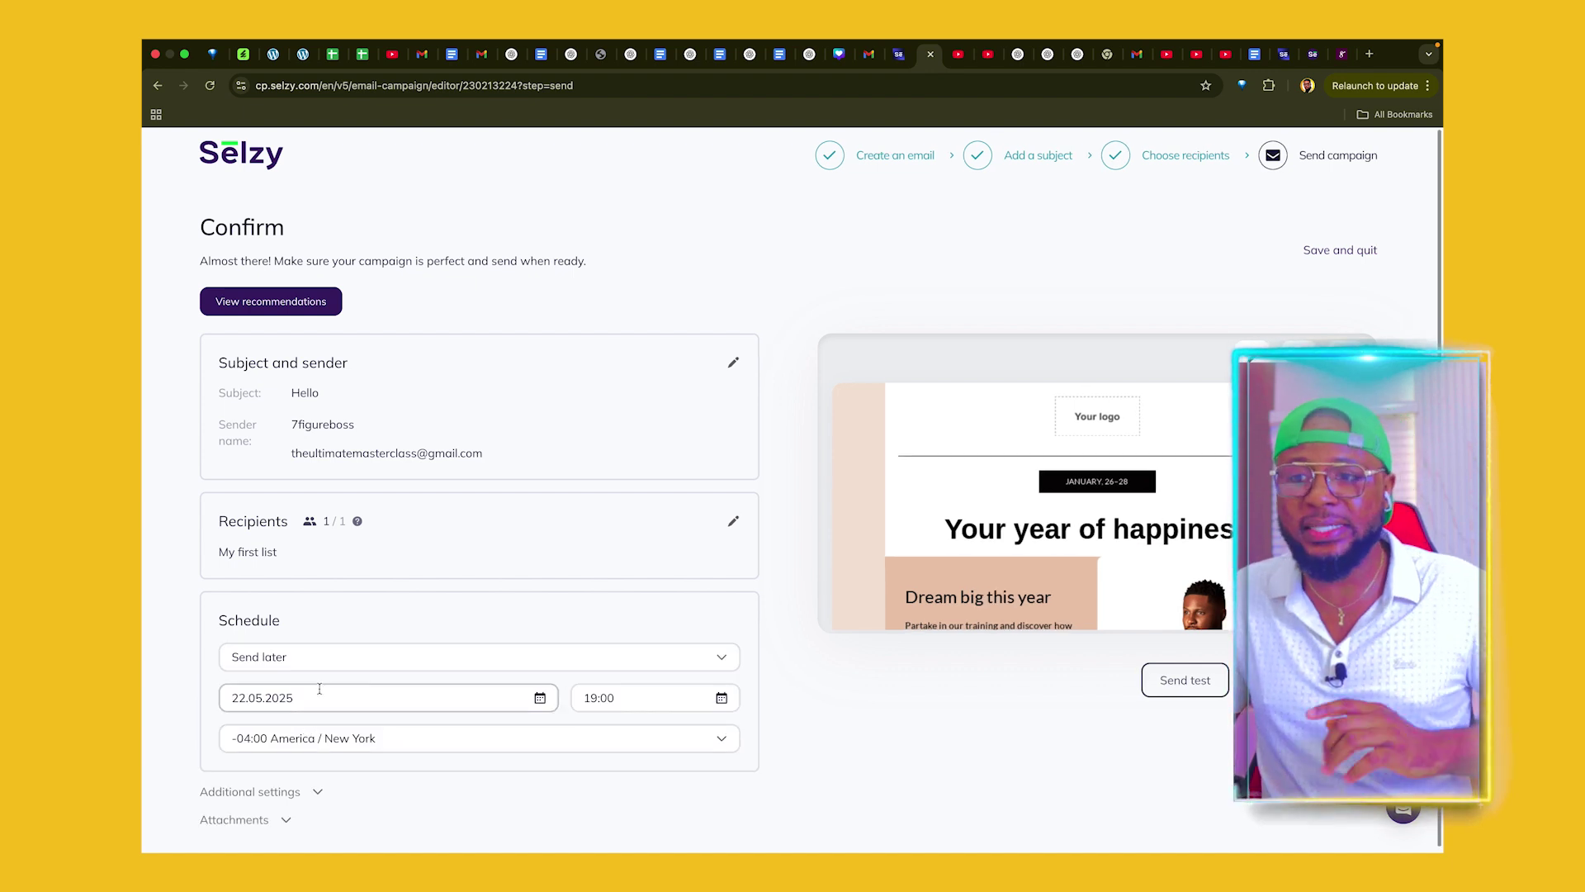
click(319, 689)
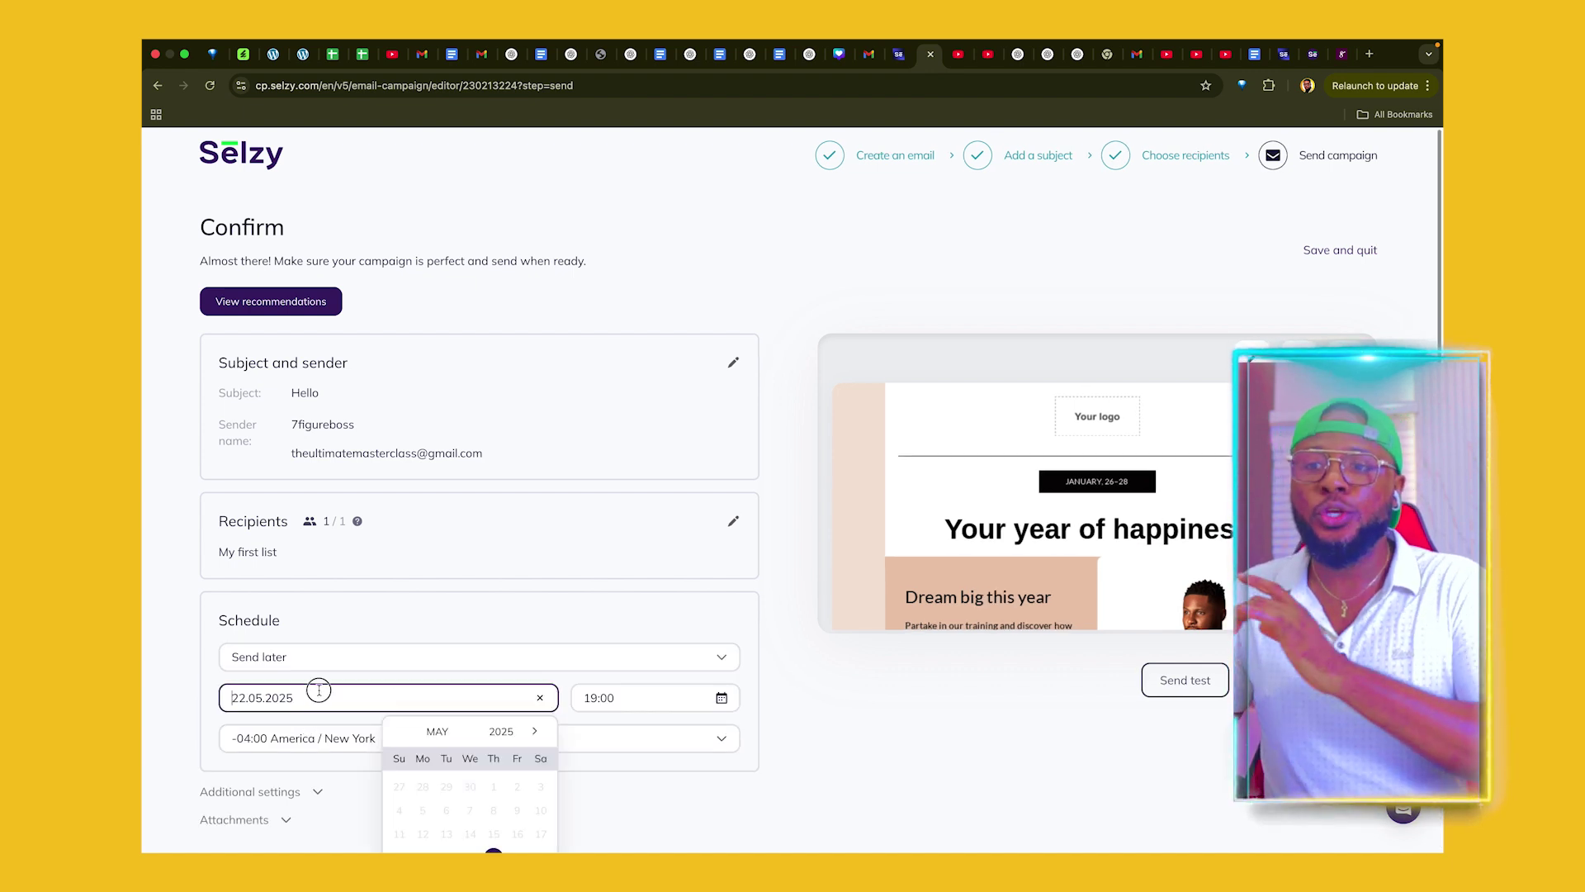
click(325, 643)
click(319, 658)
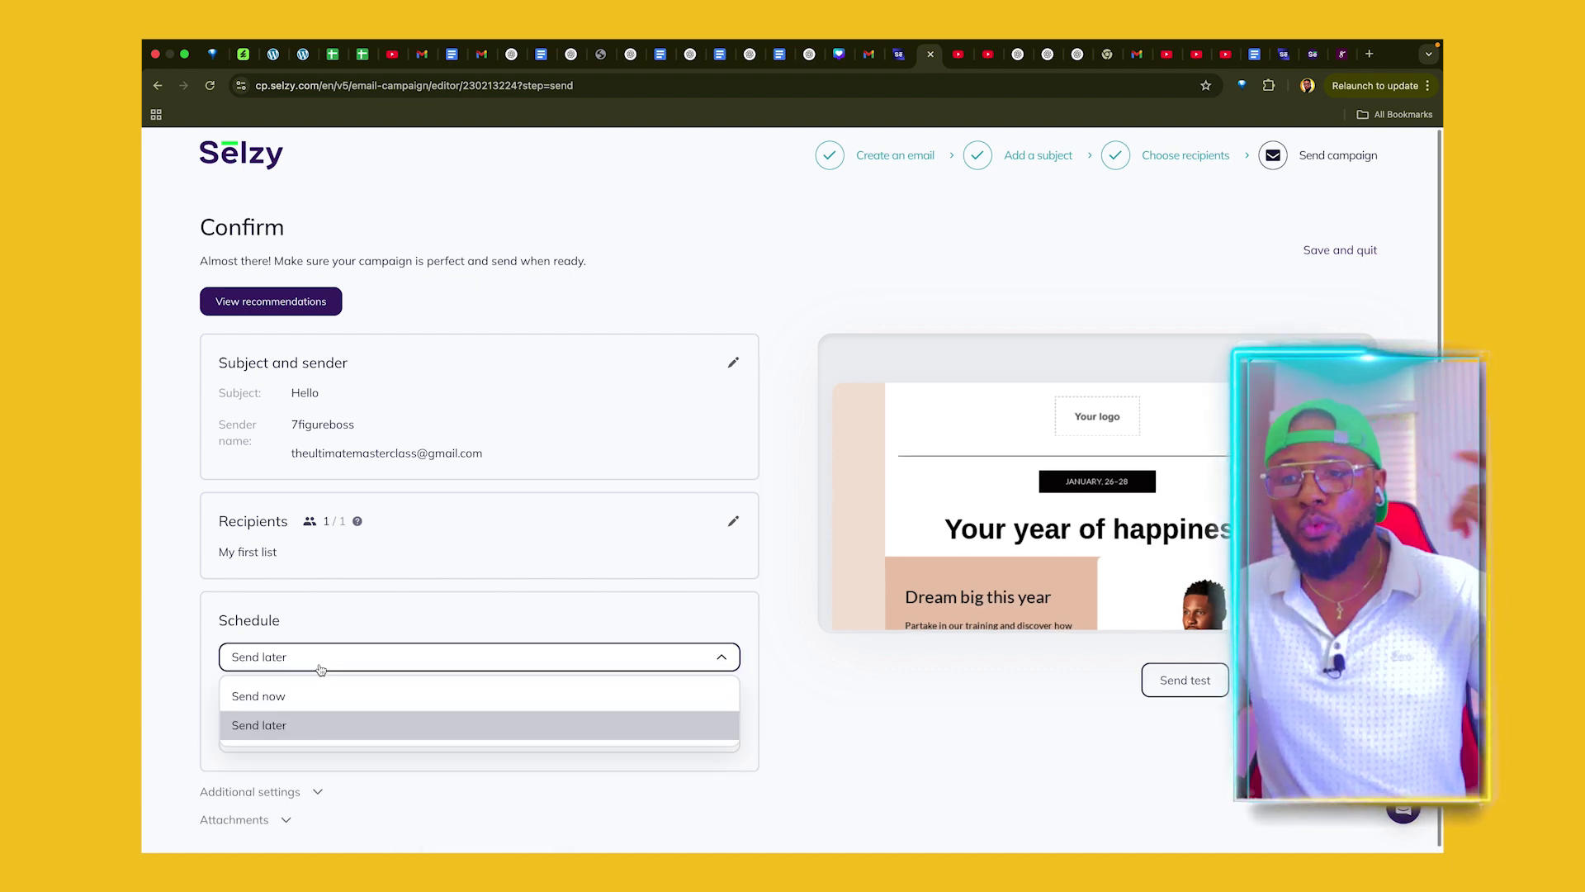
click(309, 698)
Keep the campaign scheduled as Send now and confirm sending it
click(307, 660)
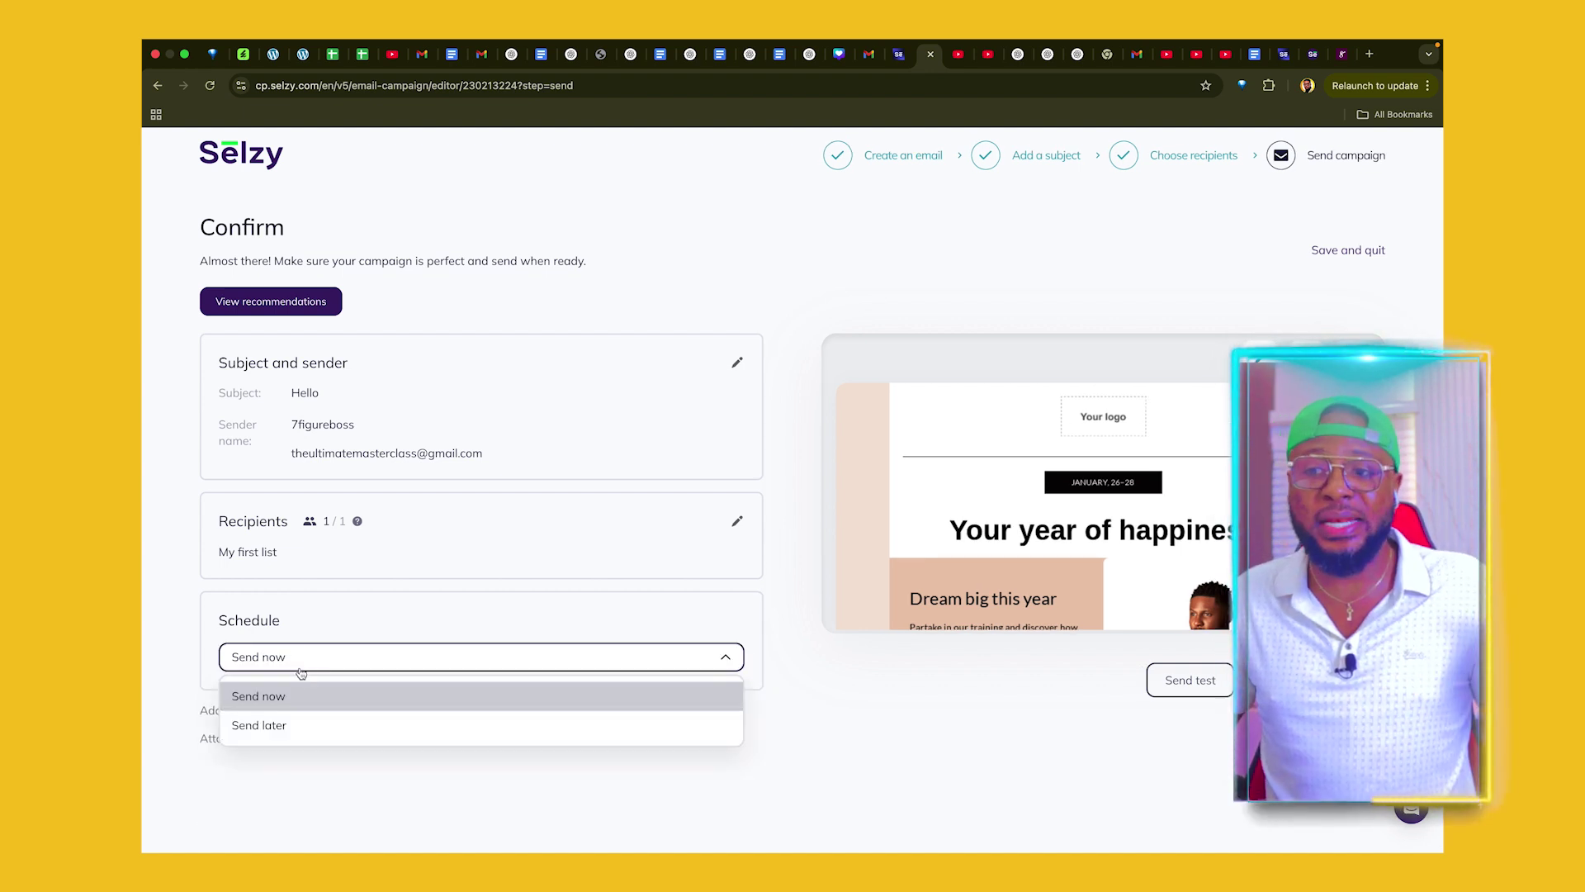
click(297, 695)
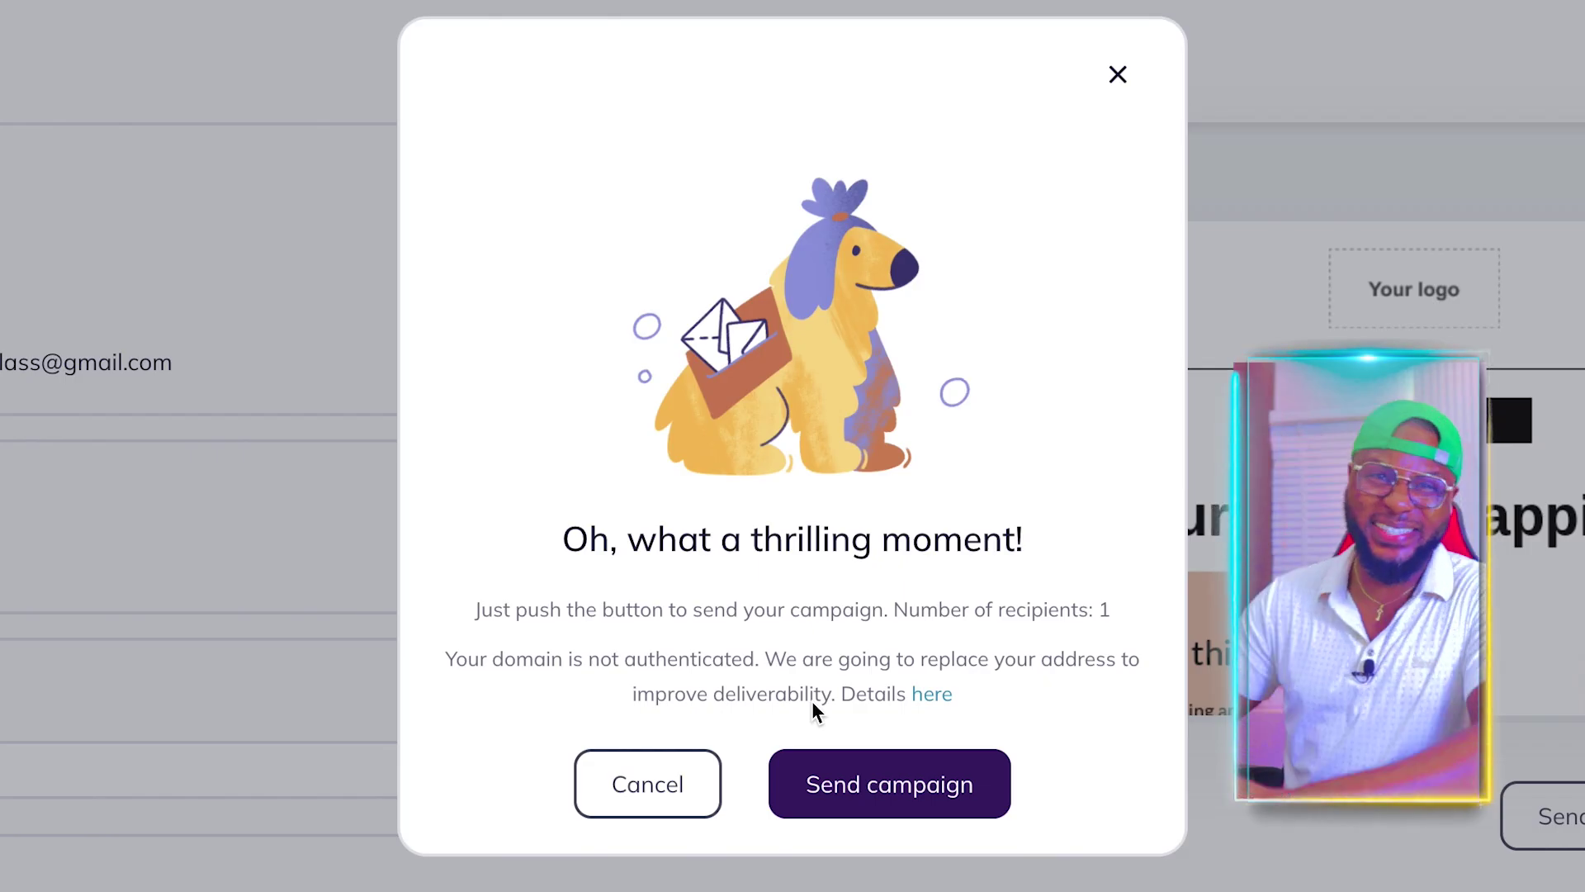
click(860, 787)
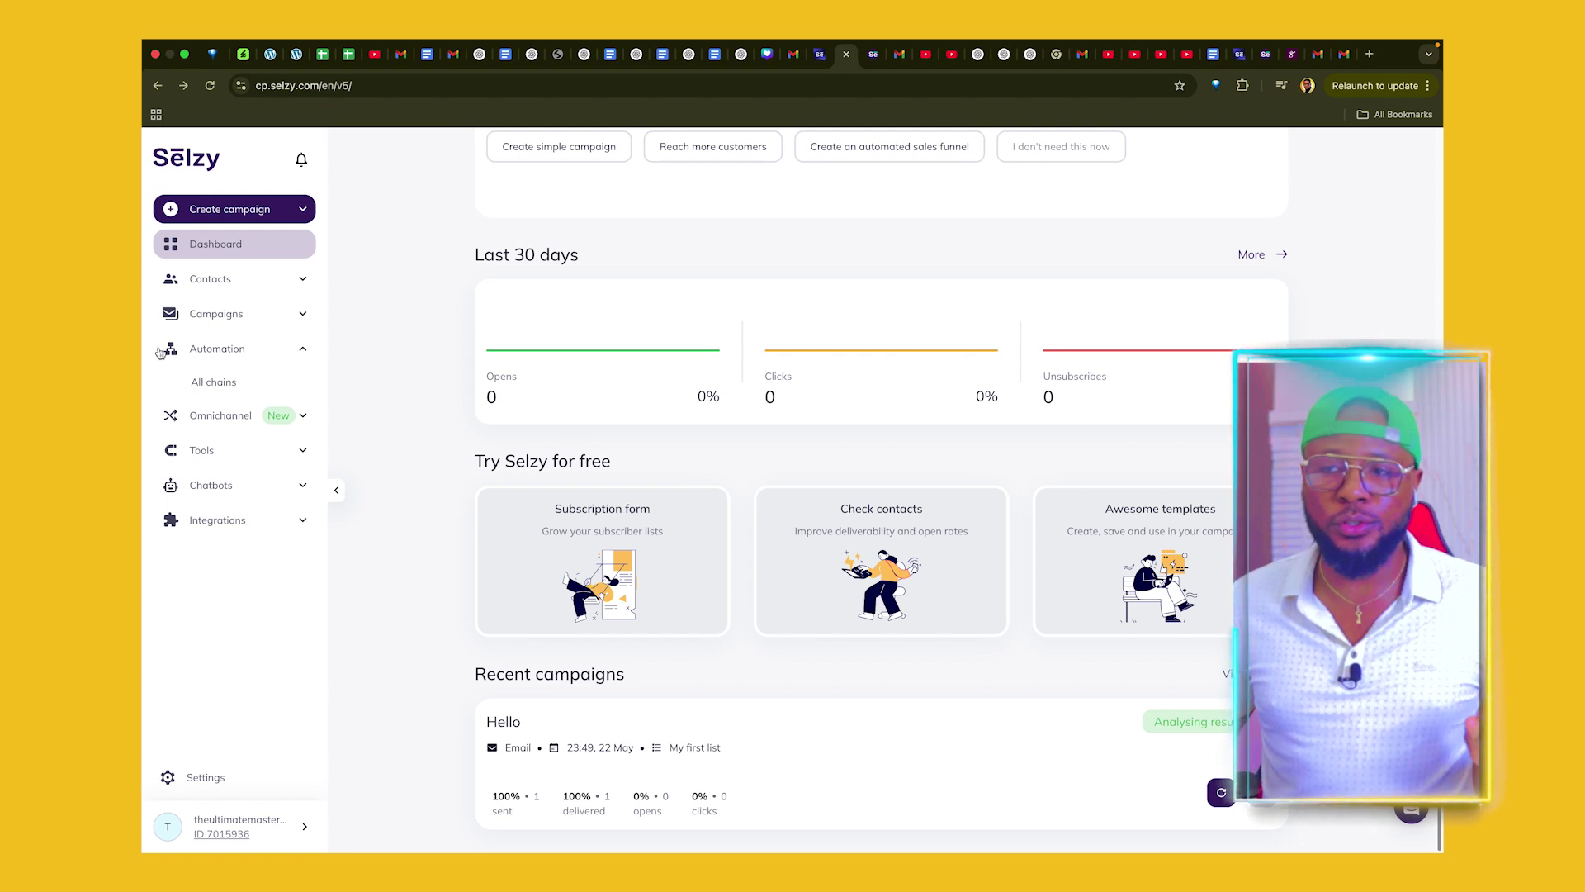
Create an automation chain from the "Webinar notifications" training template
click(213, 350)
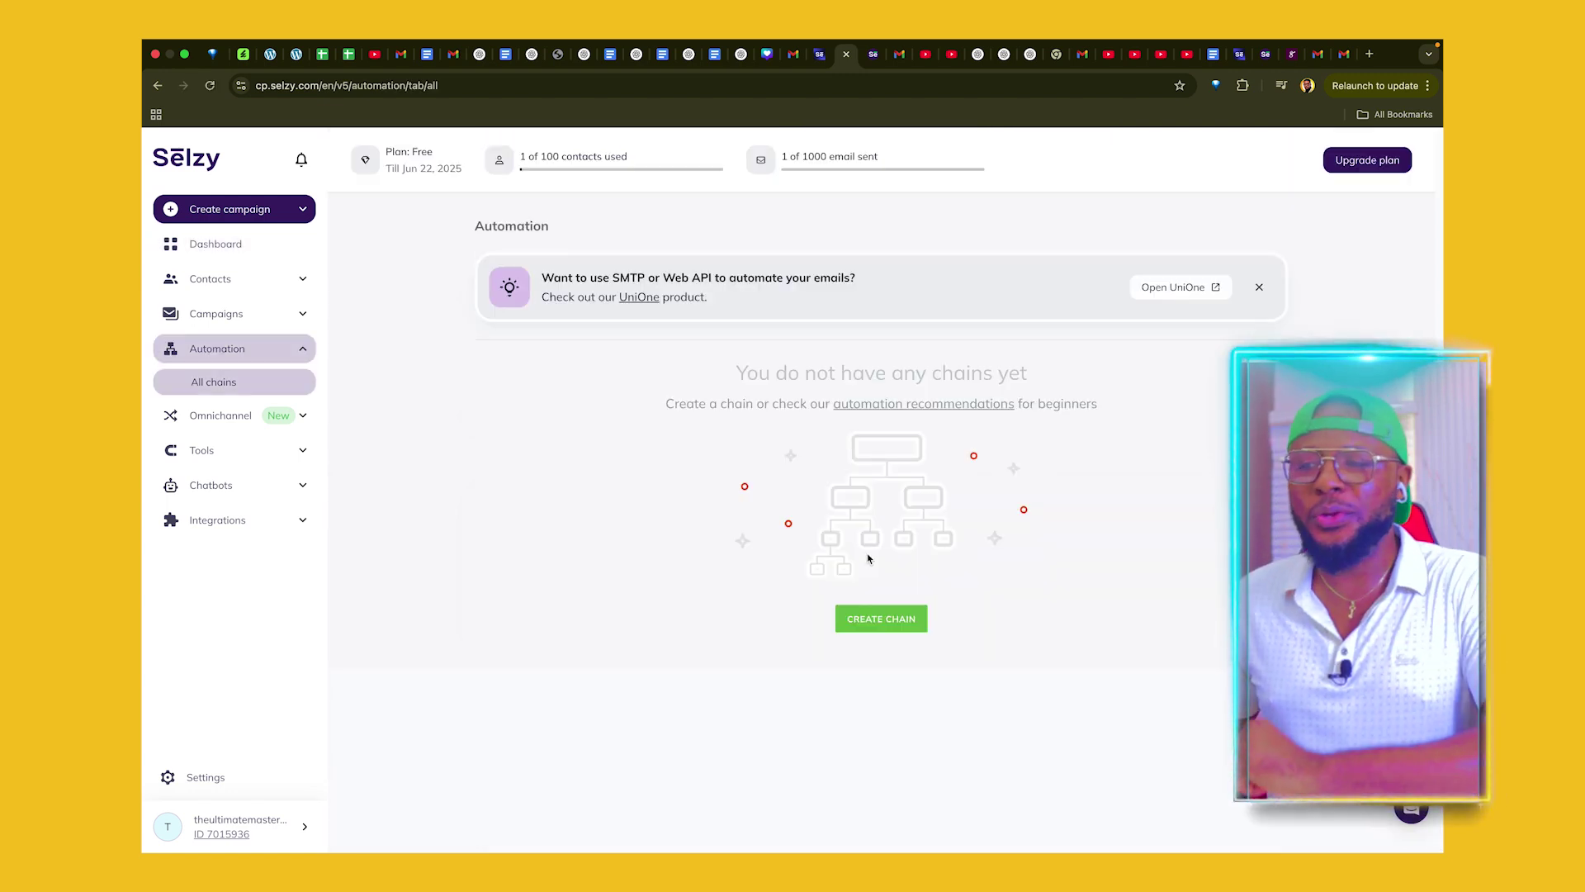
click(872, 621)
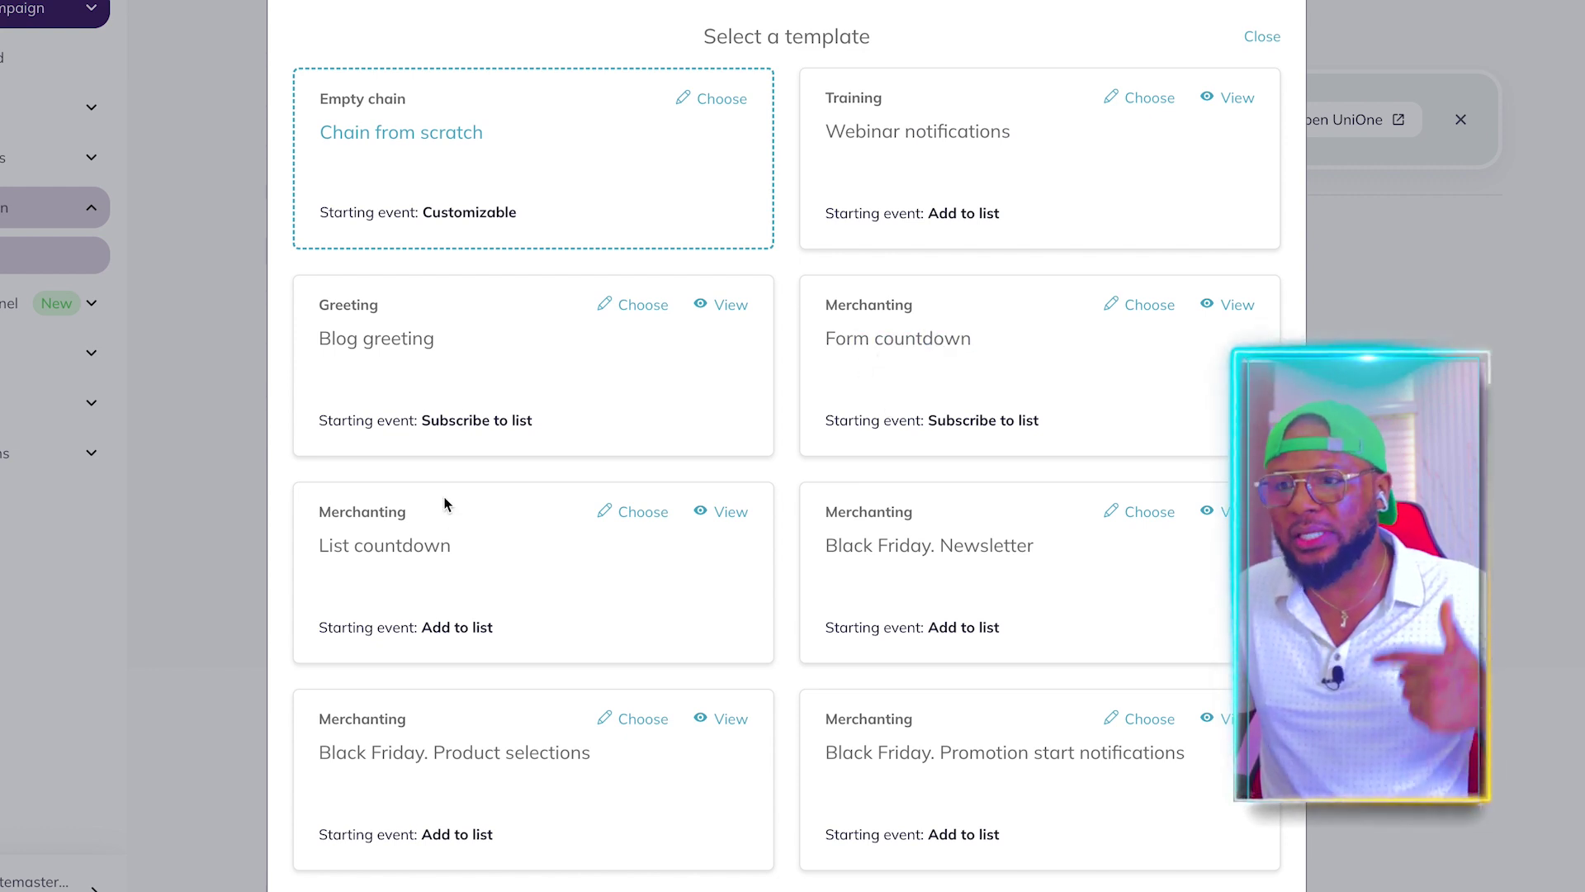
scroll(463, 513, down, 8)
scroll(481, 520, up, 8)
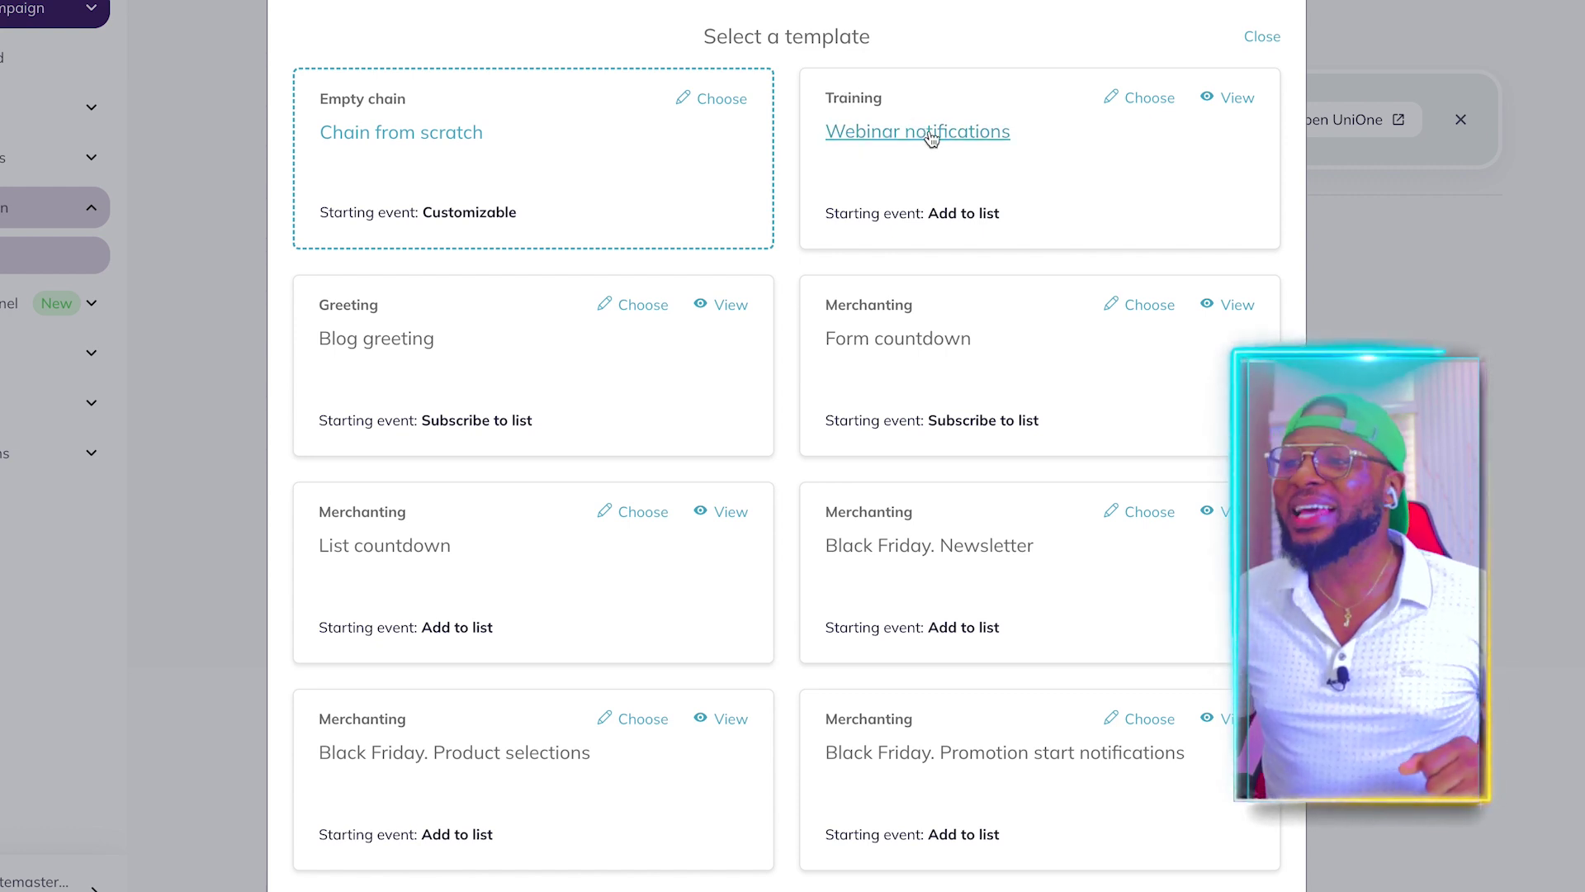
click(1144, 99)
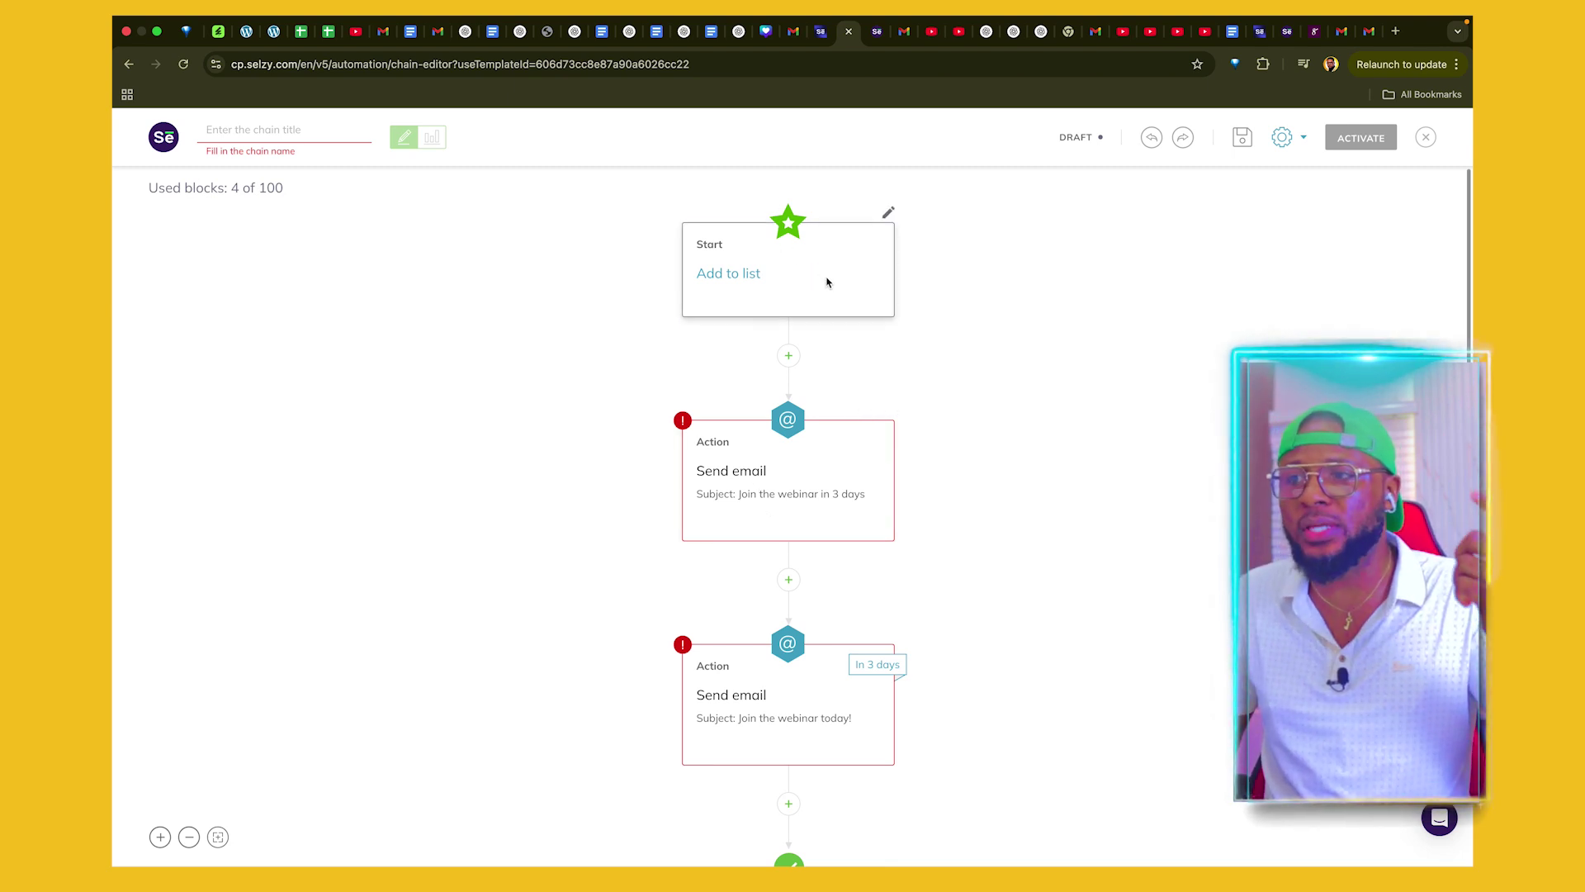
Review the webinar chain's blocks from the Add to list start through both emails to the Success result
scroll(754, 563, down, 2)
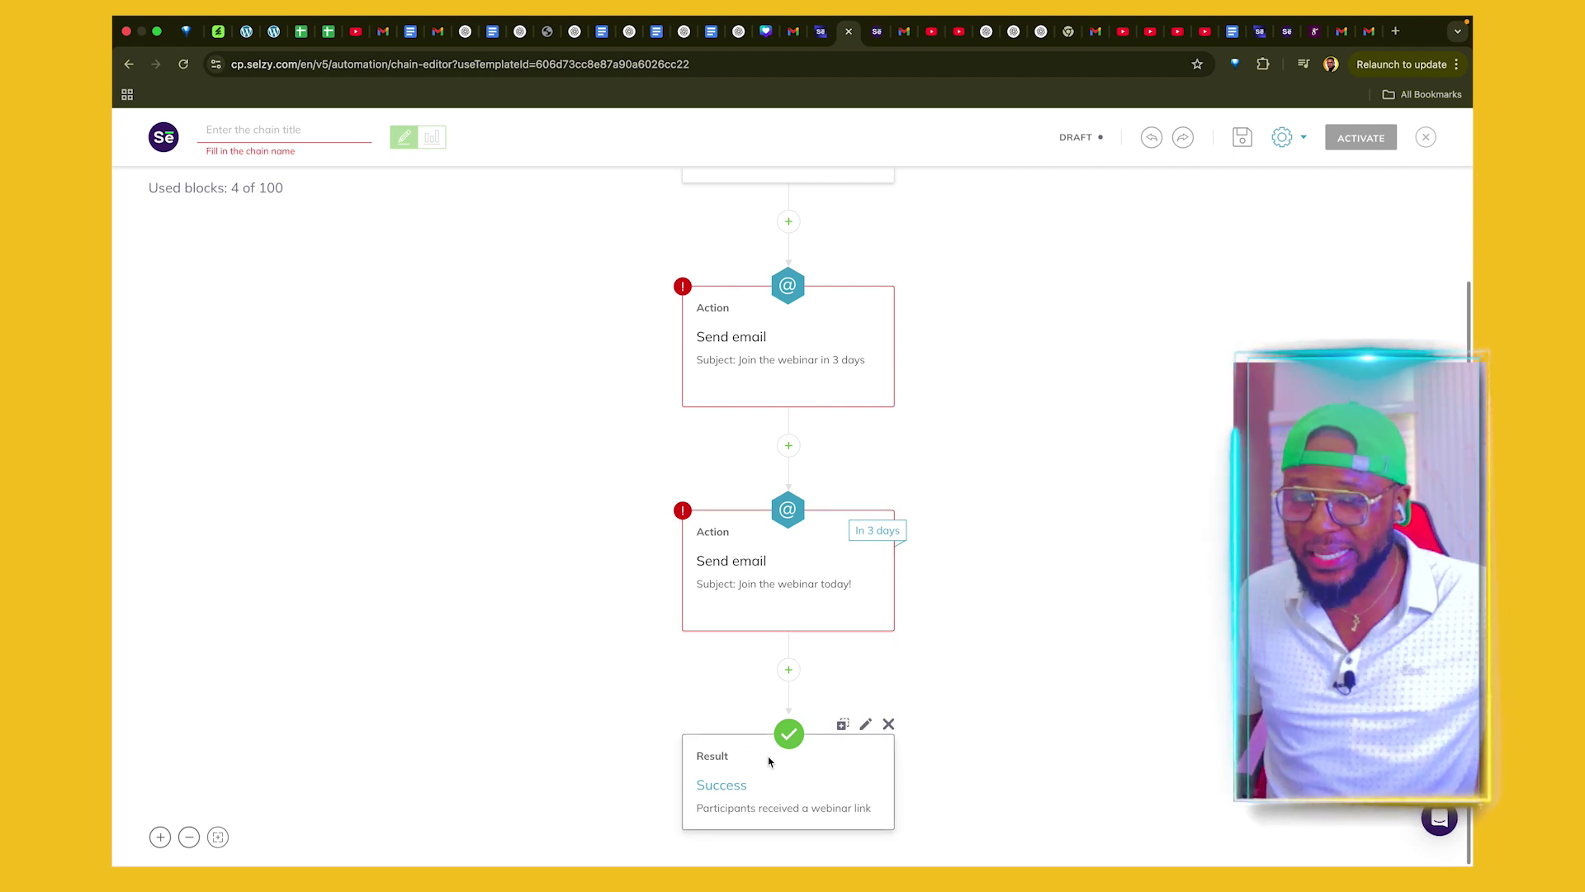
scroll(697, 318, up, 2)
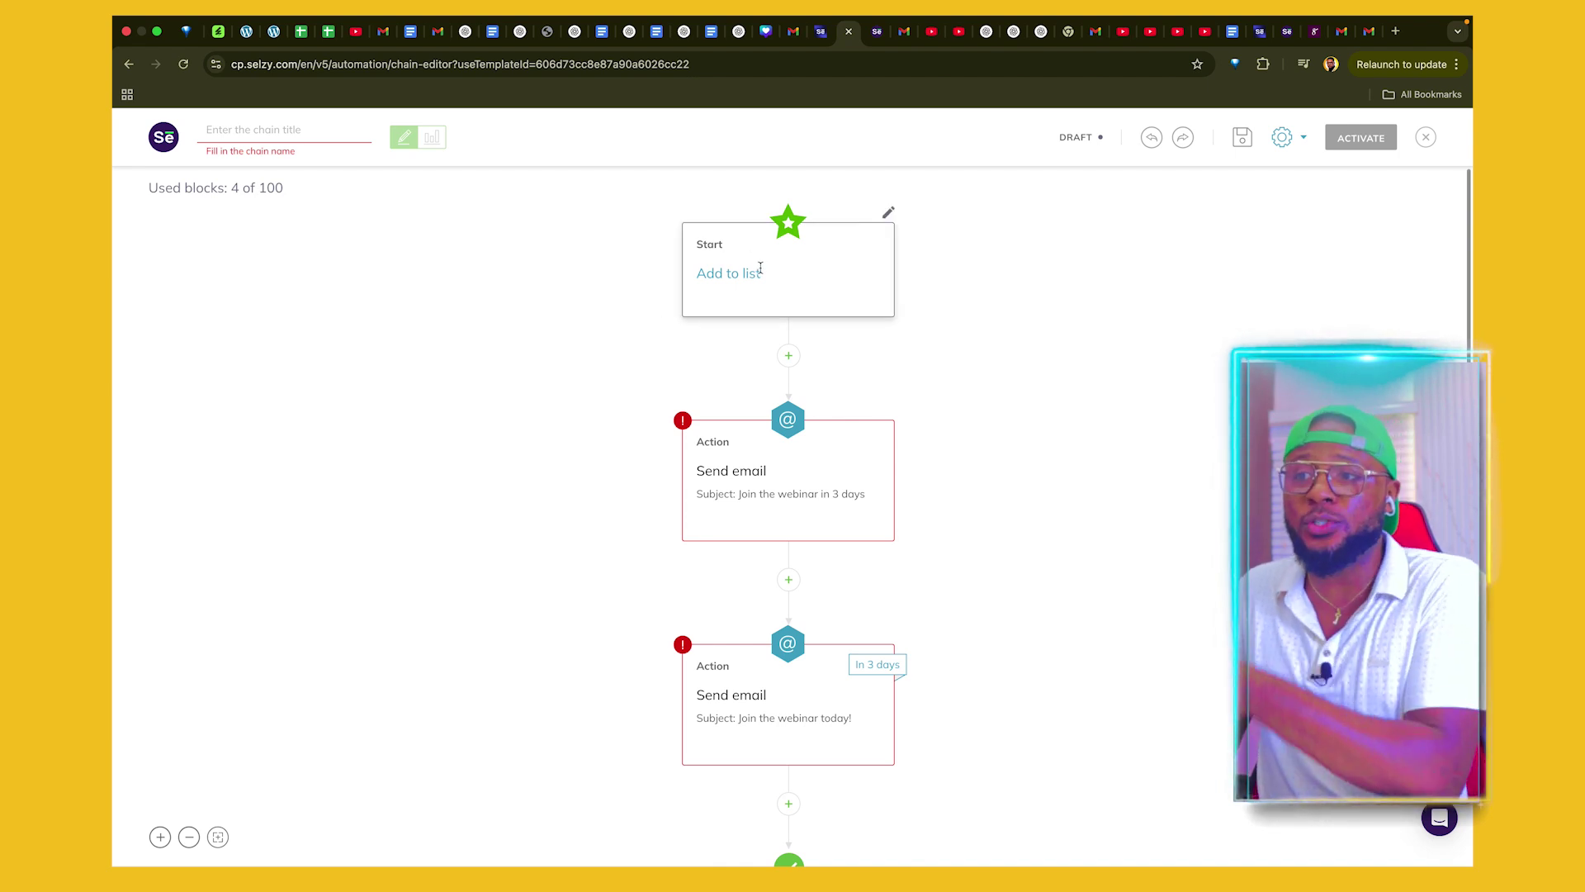
scroll(744, 347, down, 2)
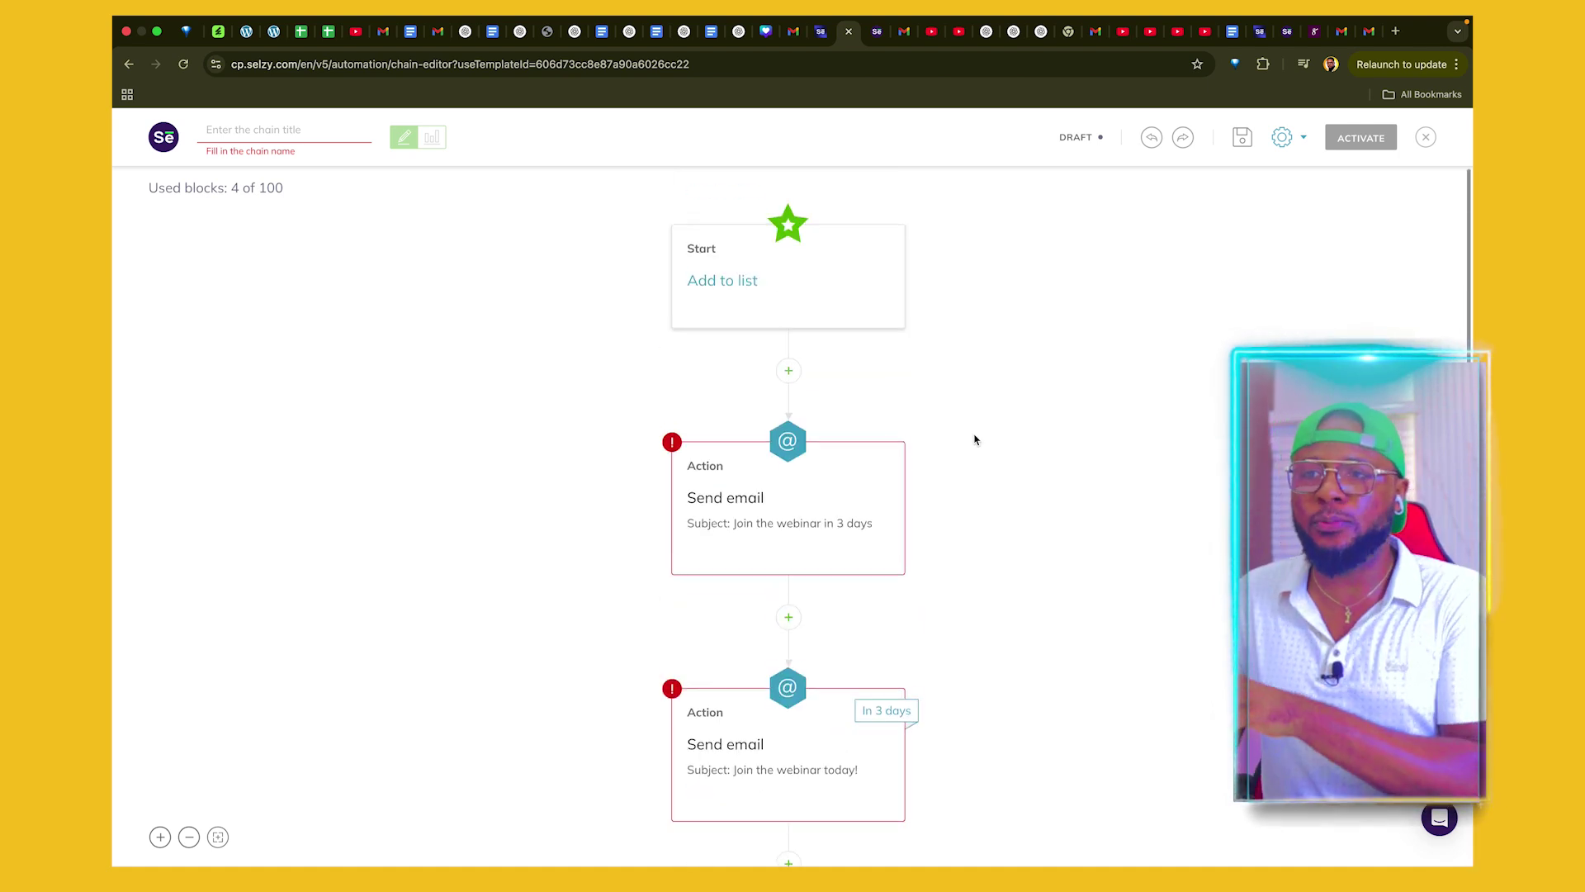
scroll(979, 434, down, 1)
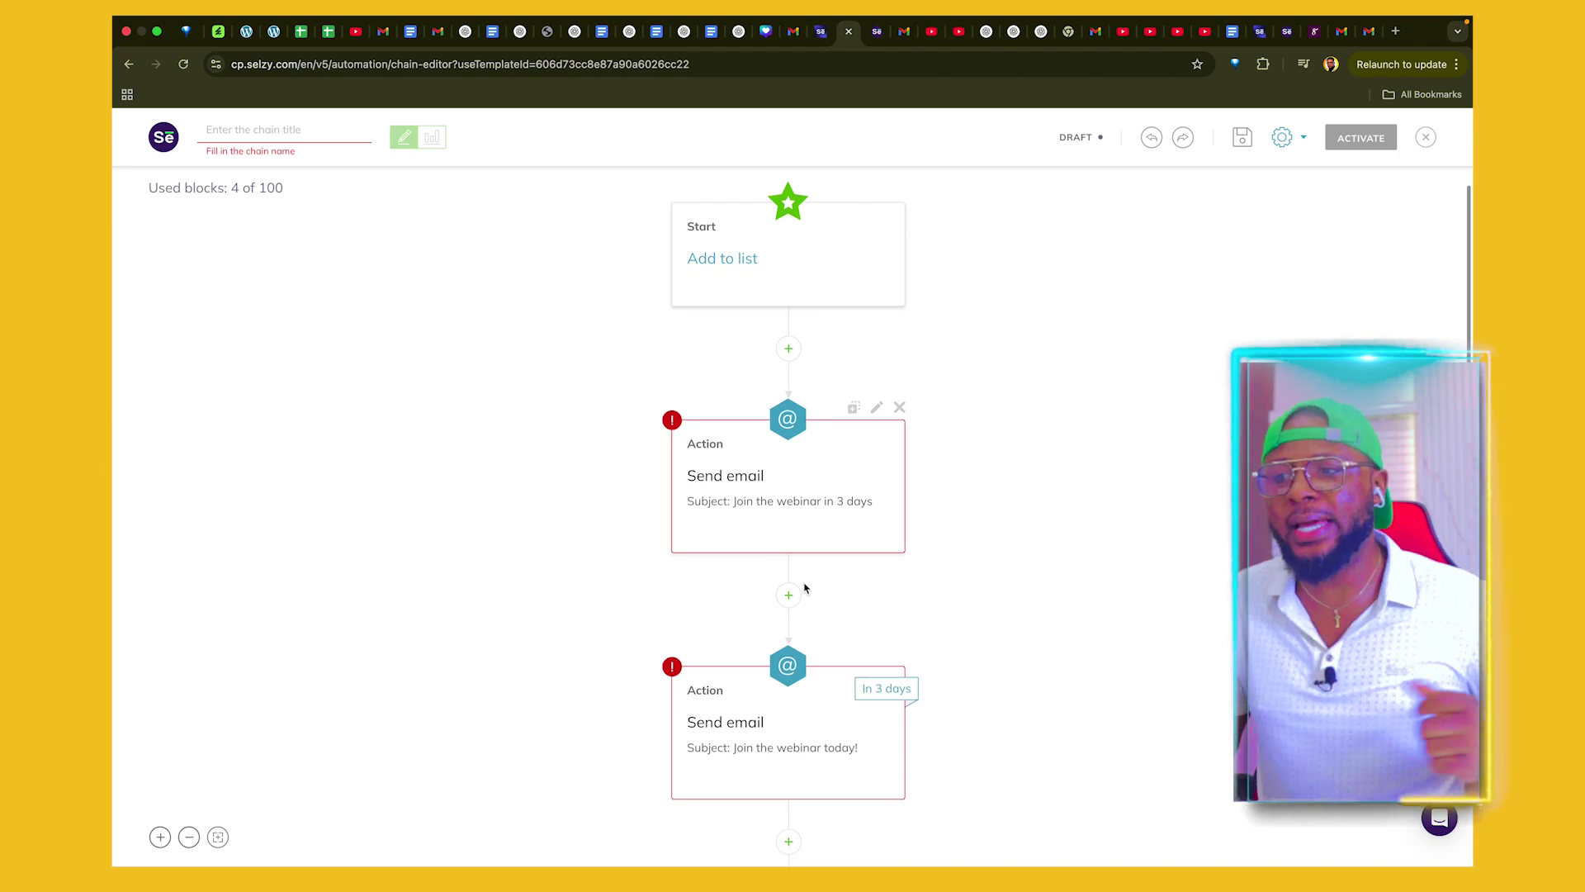
scroll(825, 400, up, 1)
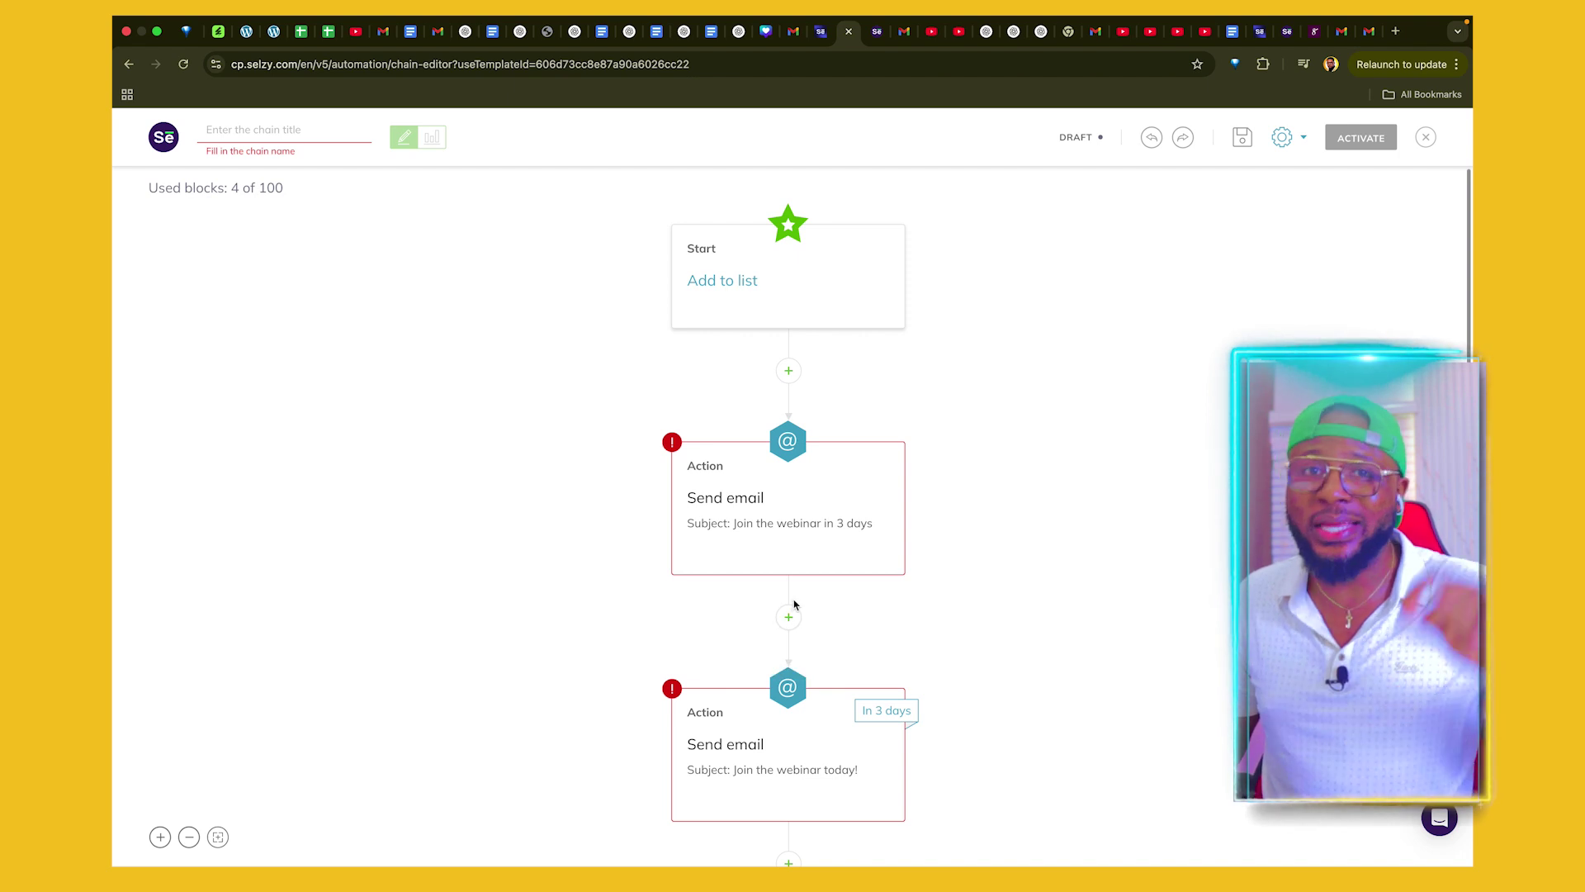
mouse_move(732, 453)
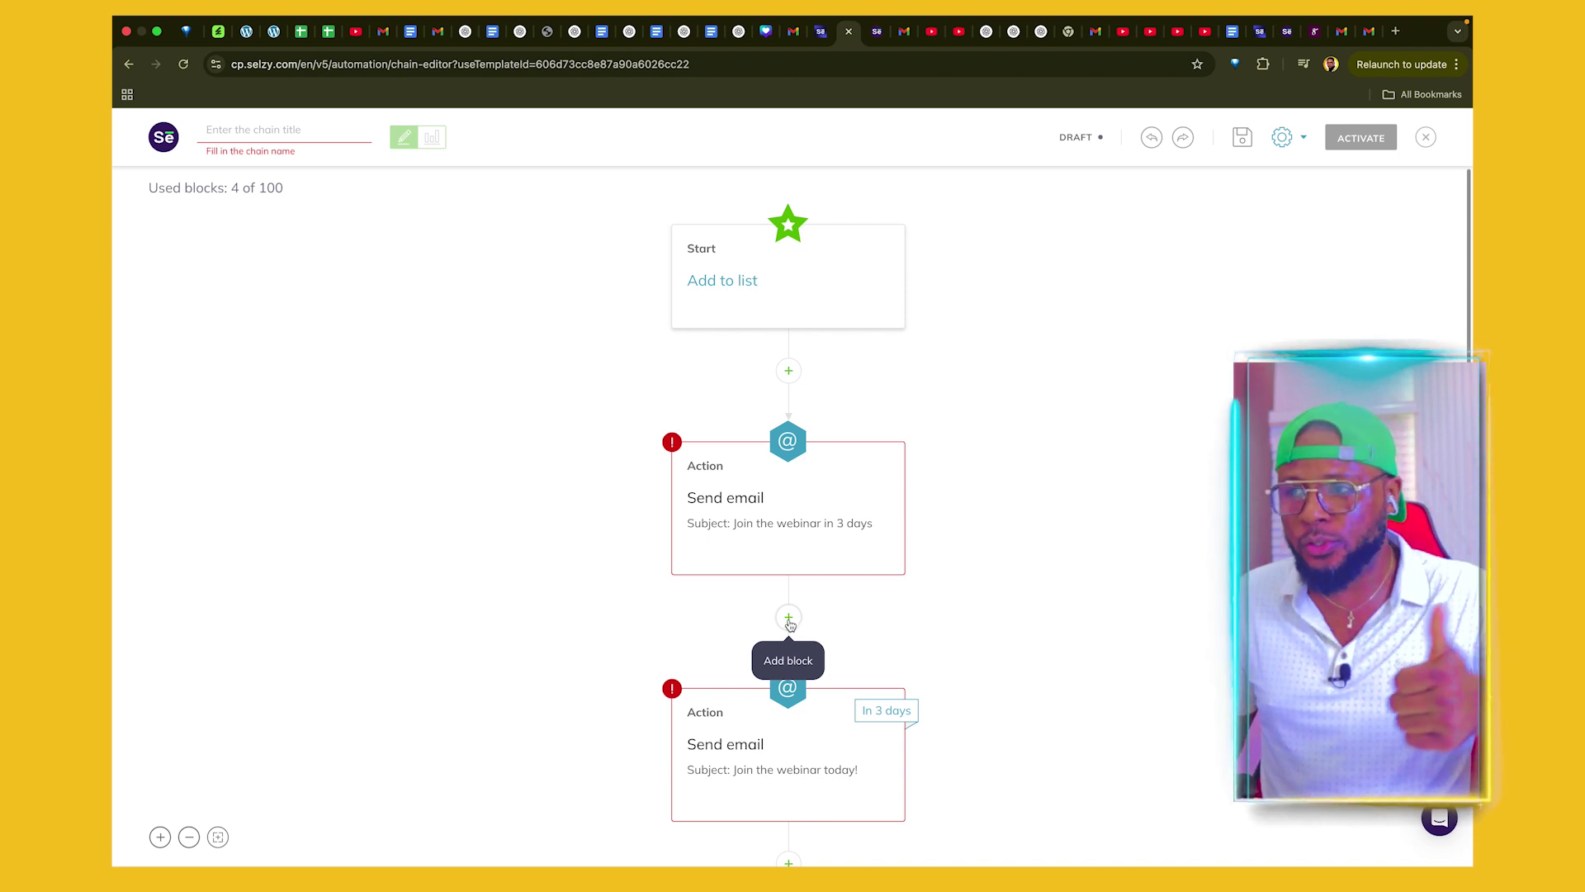
mouse_move(794, 508)
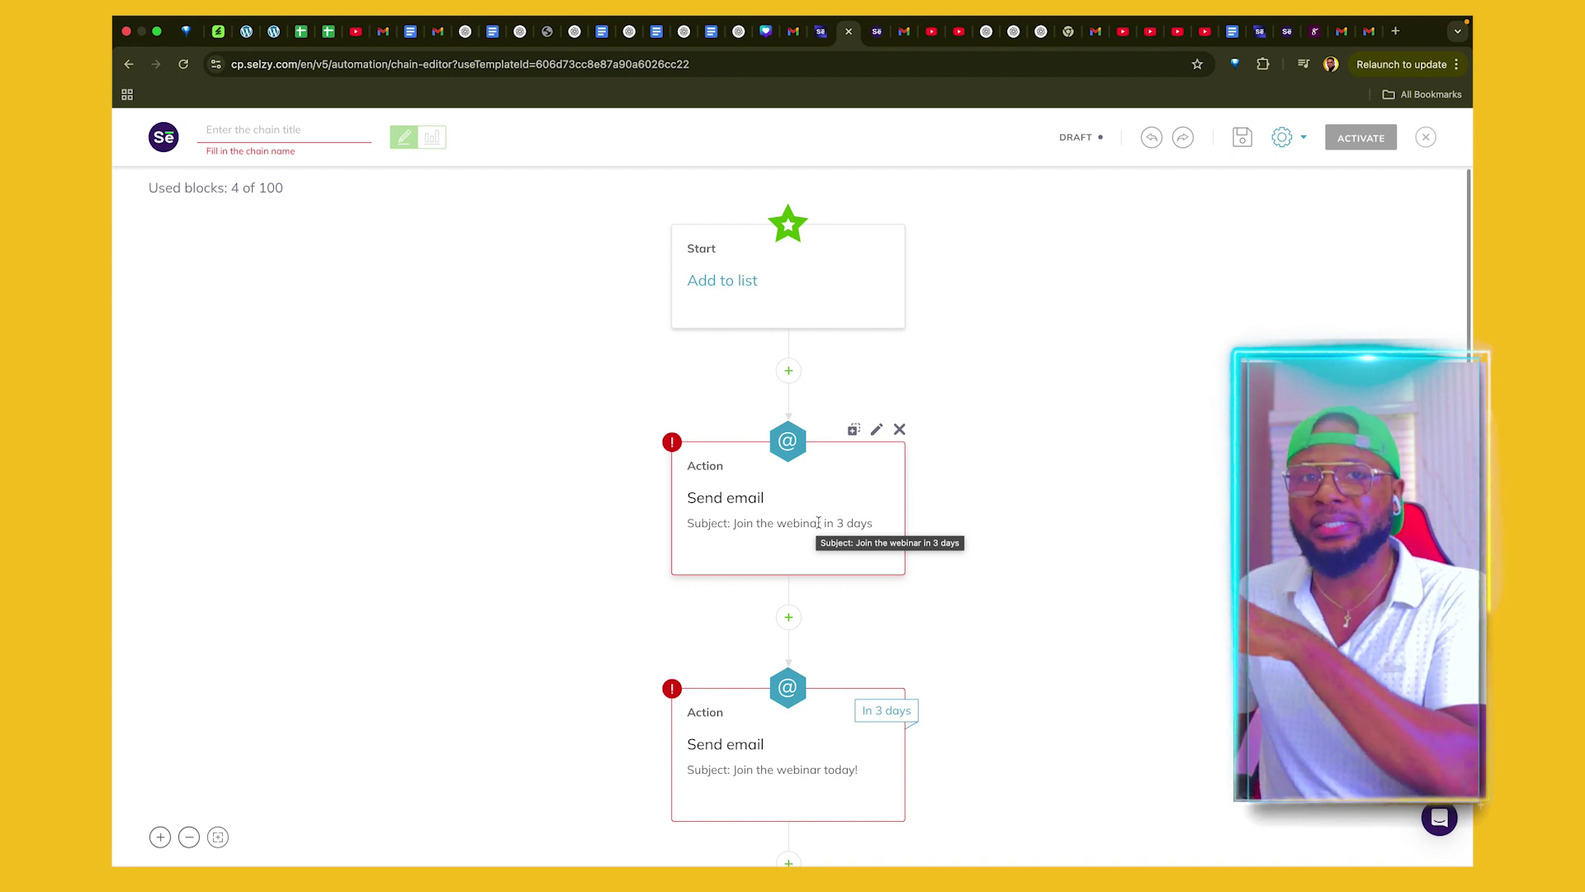
Start a new Send email action block between the "Join the webinar in 3 days" and "Join the webinar today!" emails
click(788, 619)
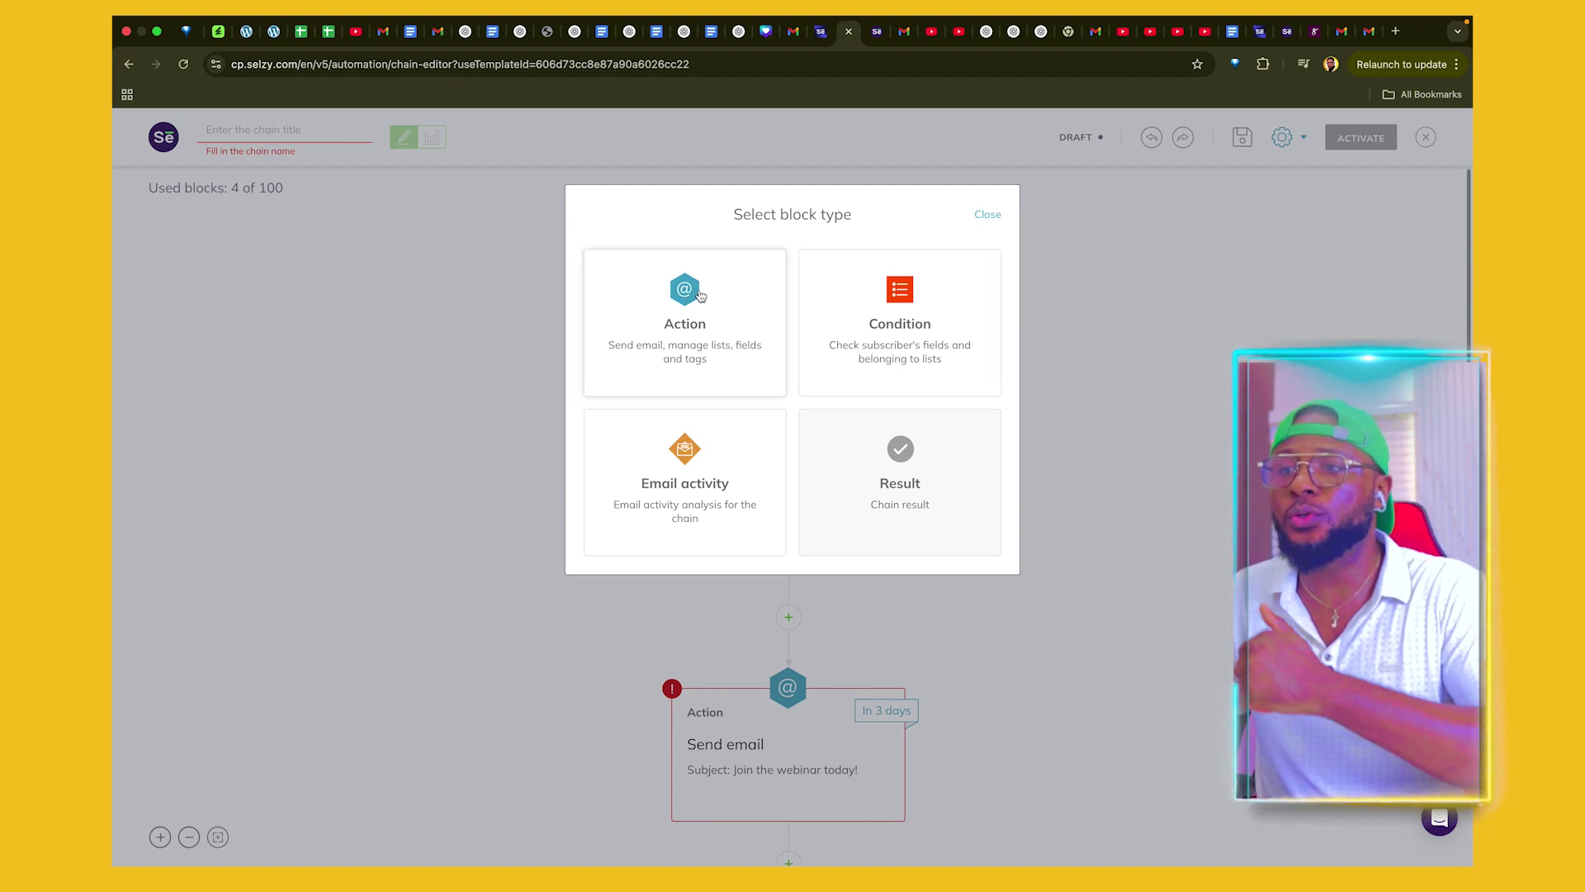
click(691, 303)
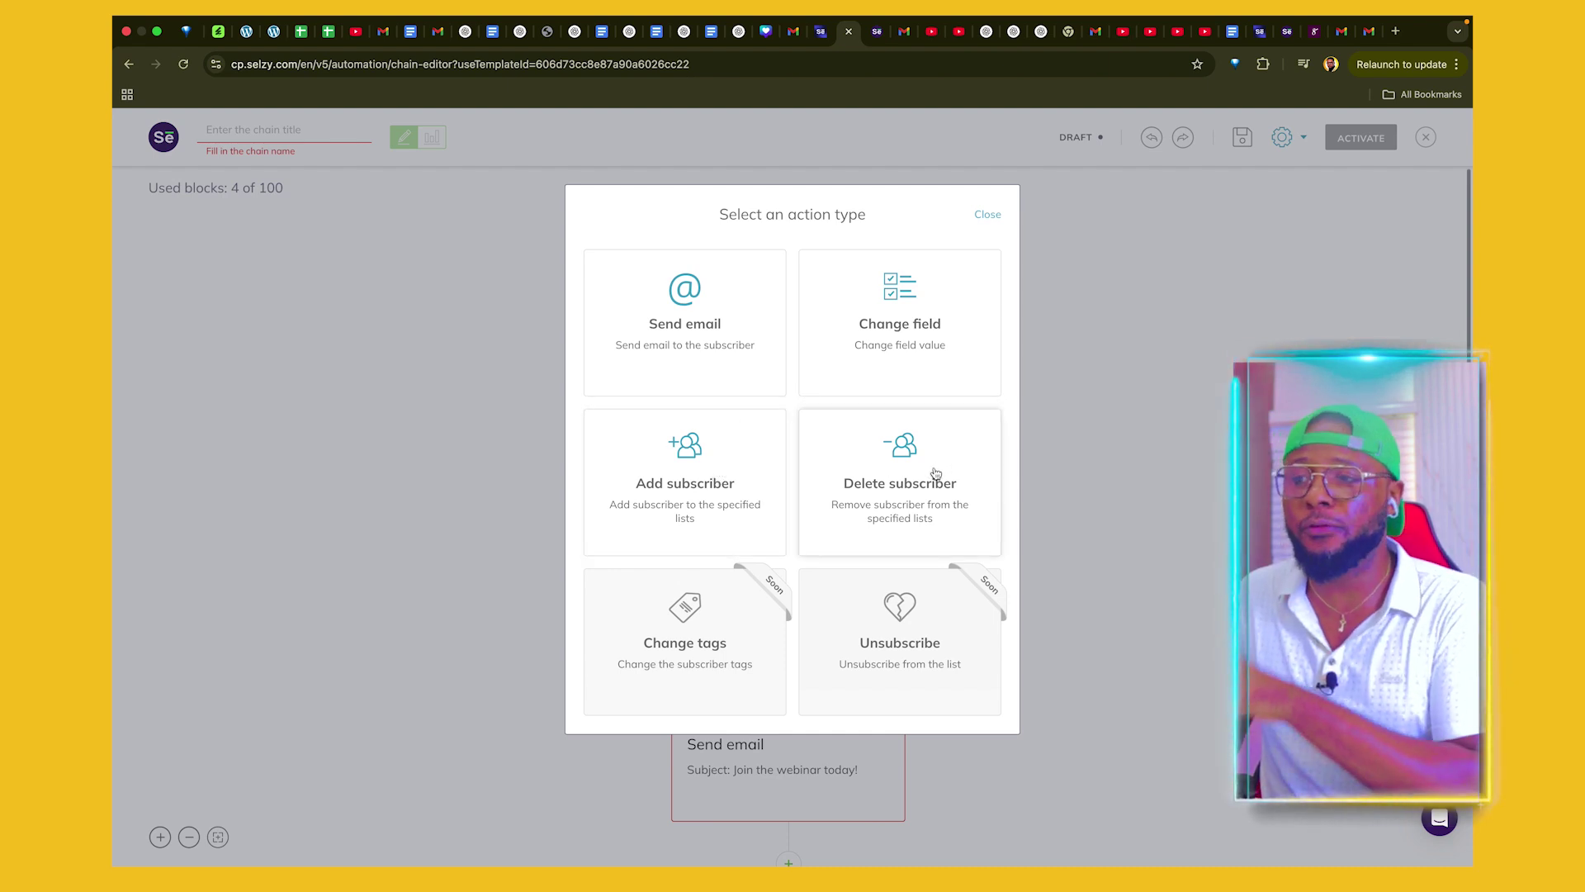
click(689, 326)
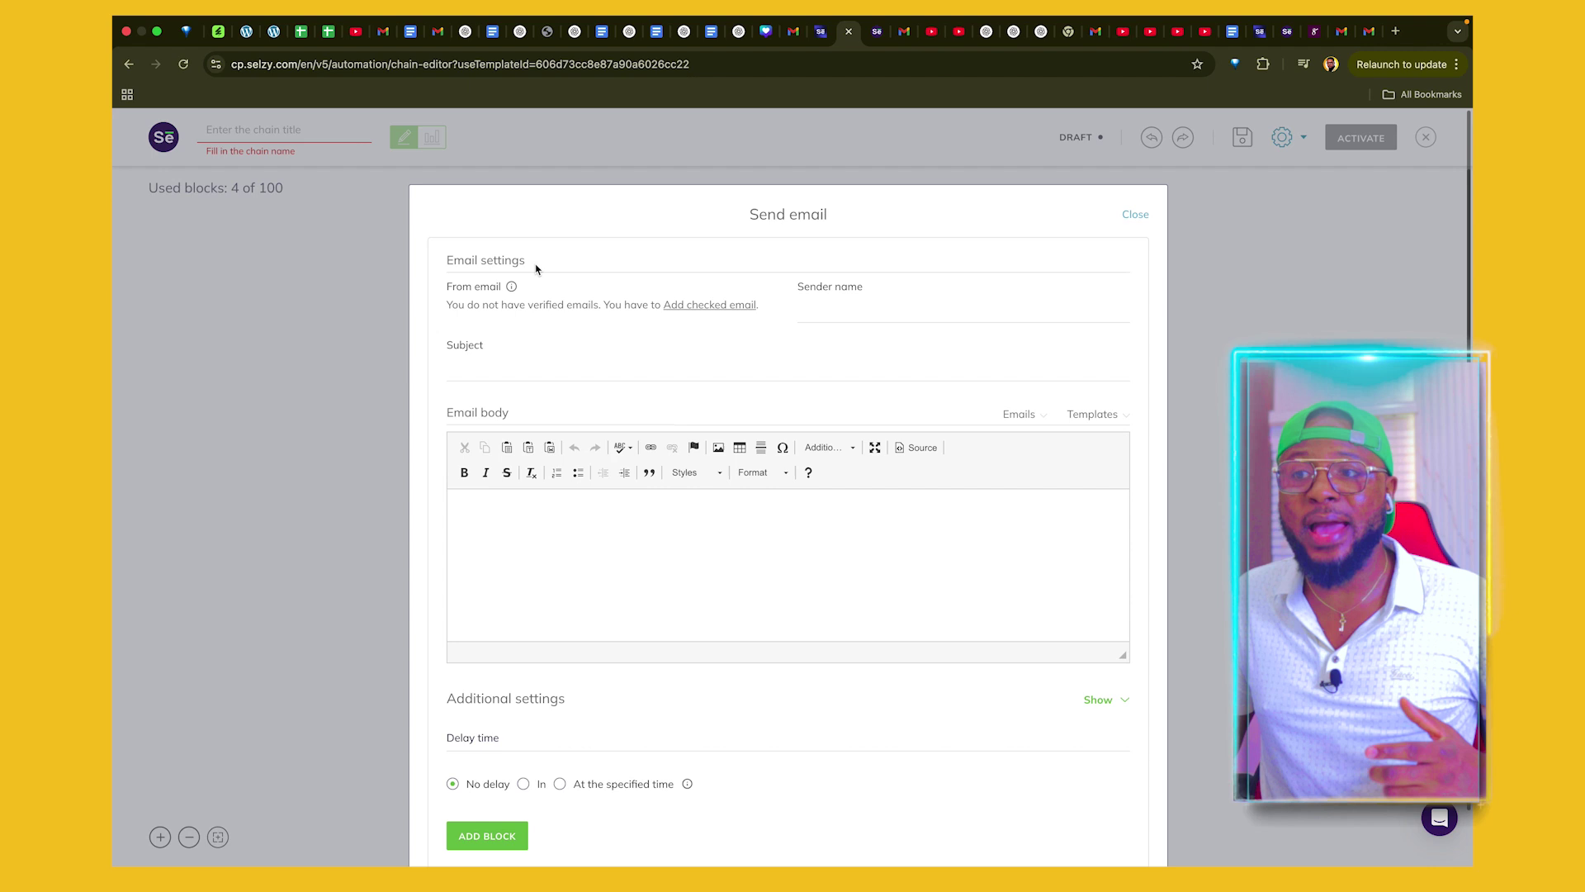
Set the new email's sender name to "7figureboss" and its subject to "1 day To Go!"
click(867, 296)
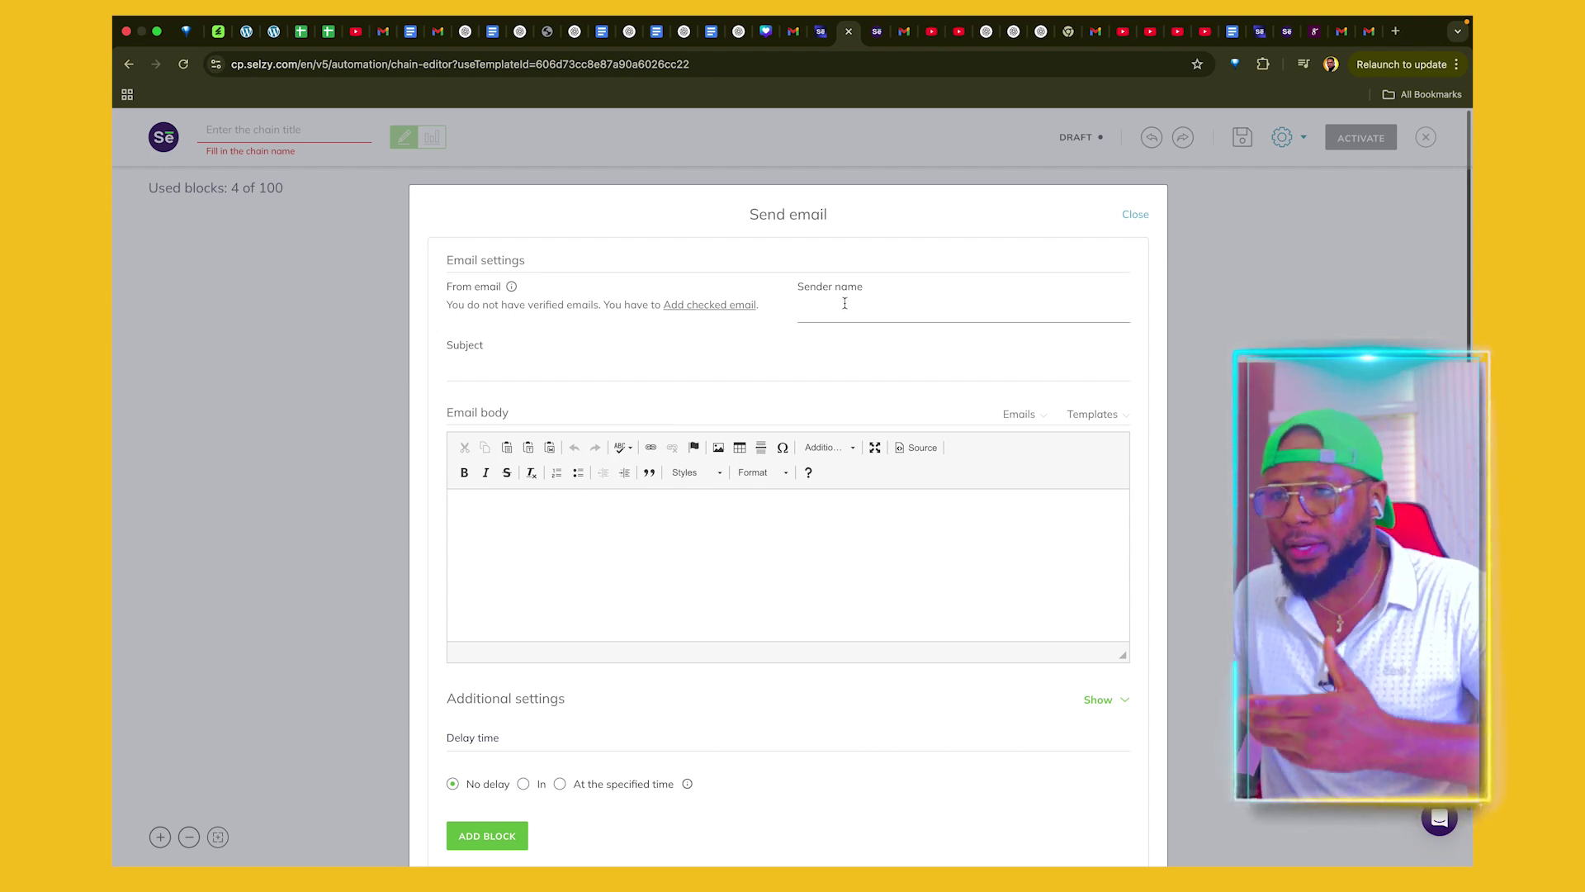
text(7f)
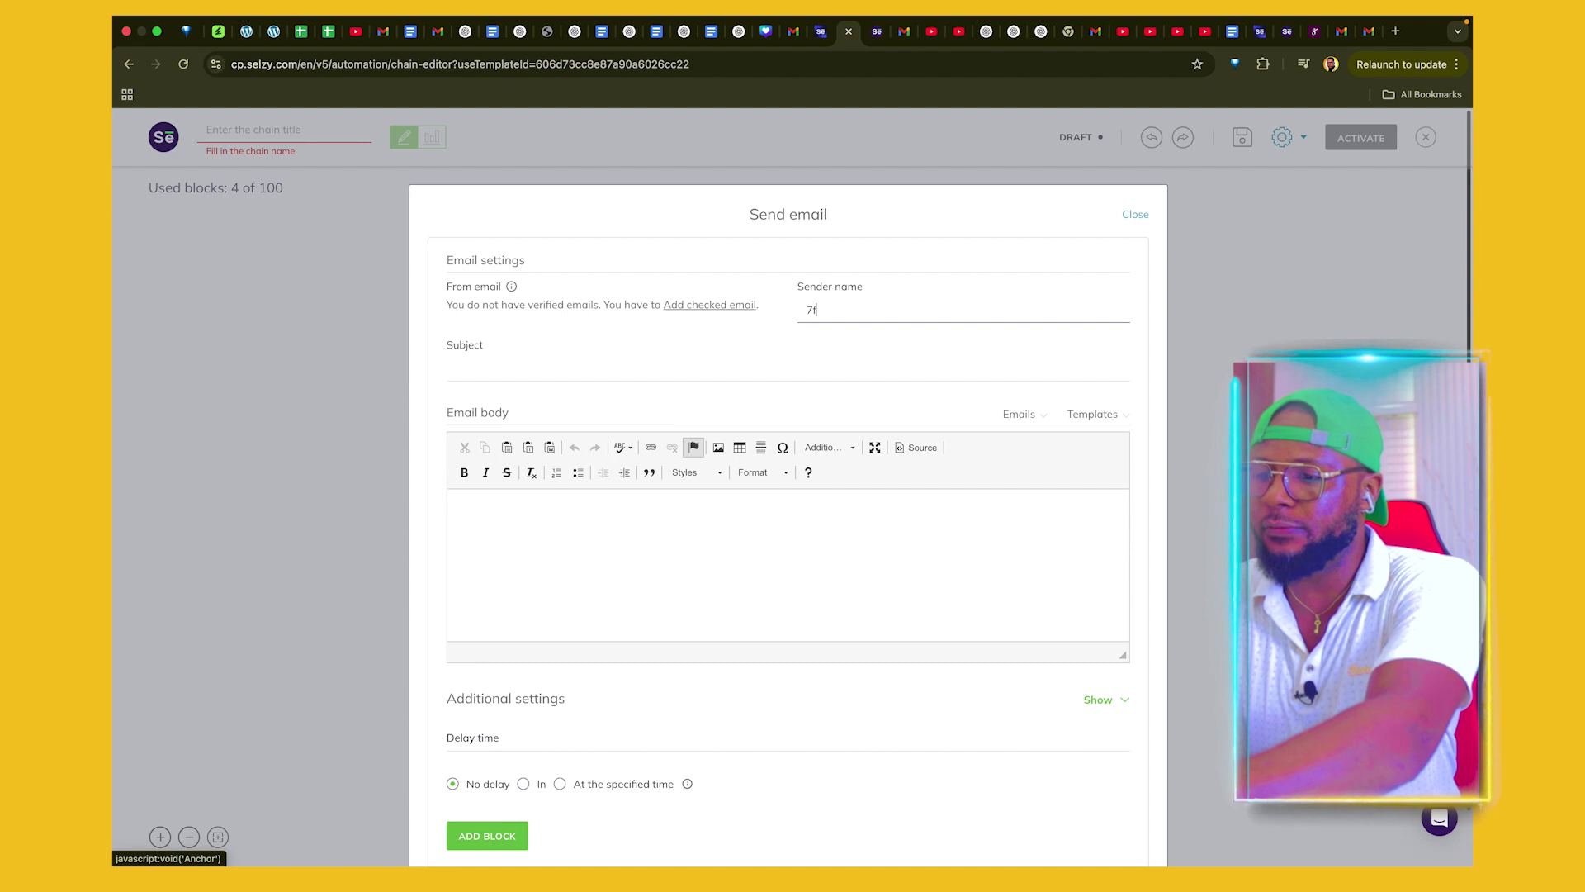
text(igureboss)
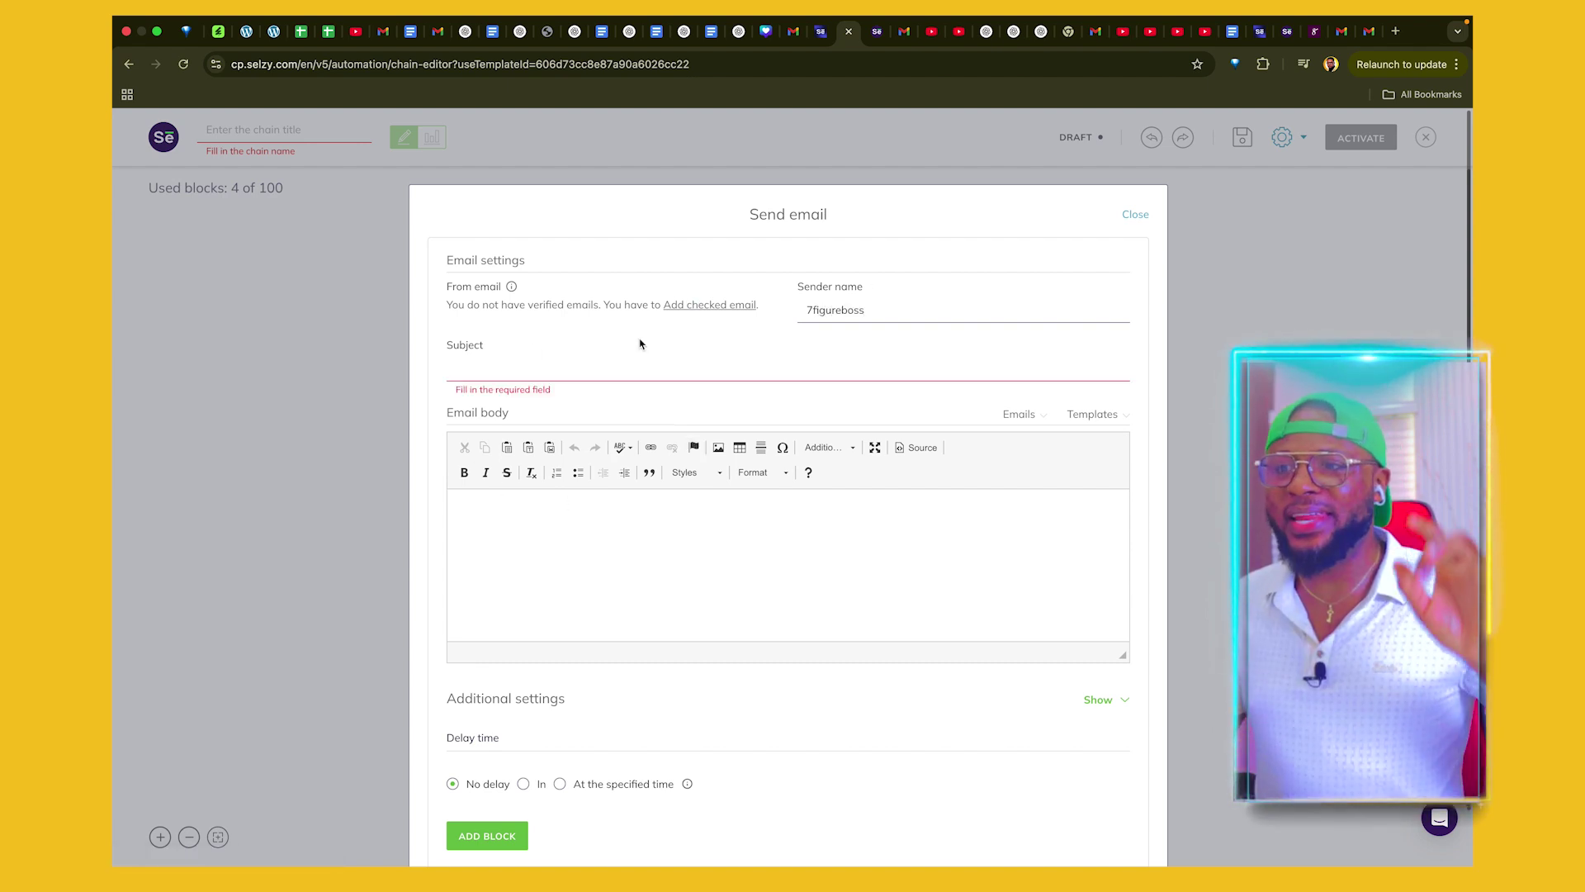
click(596, 363)
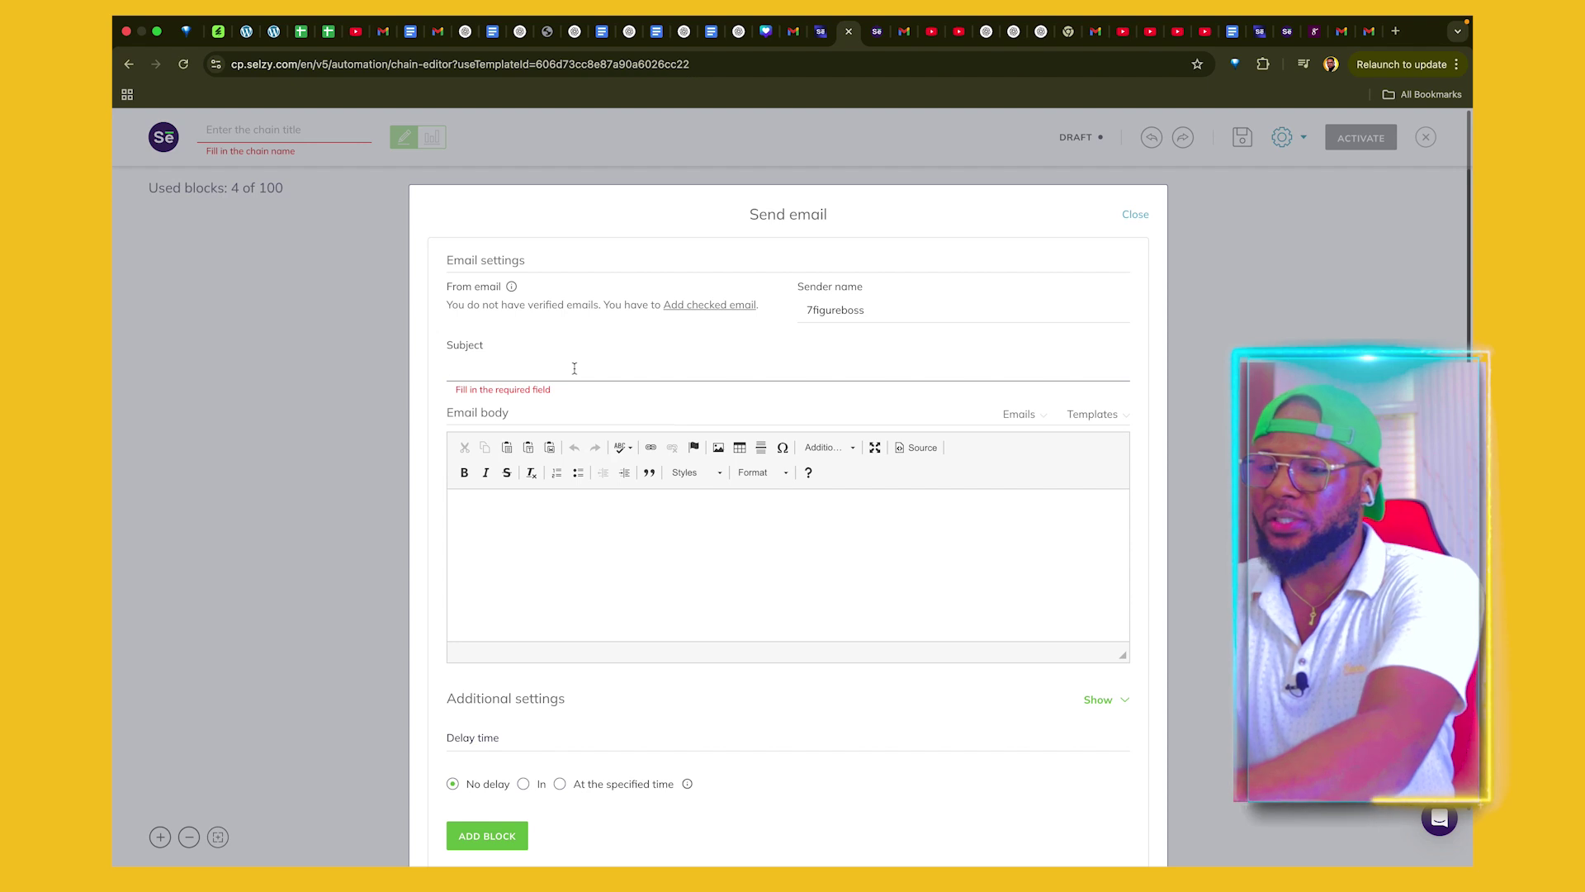
text(1 da)
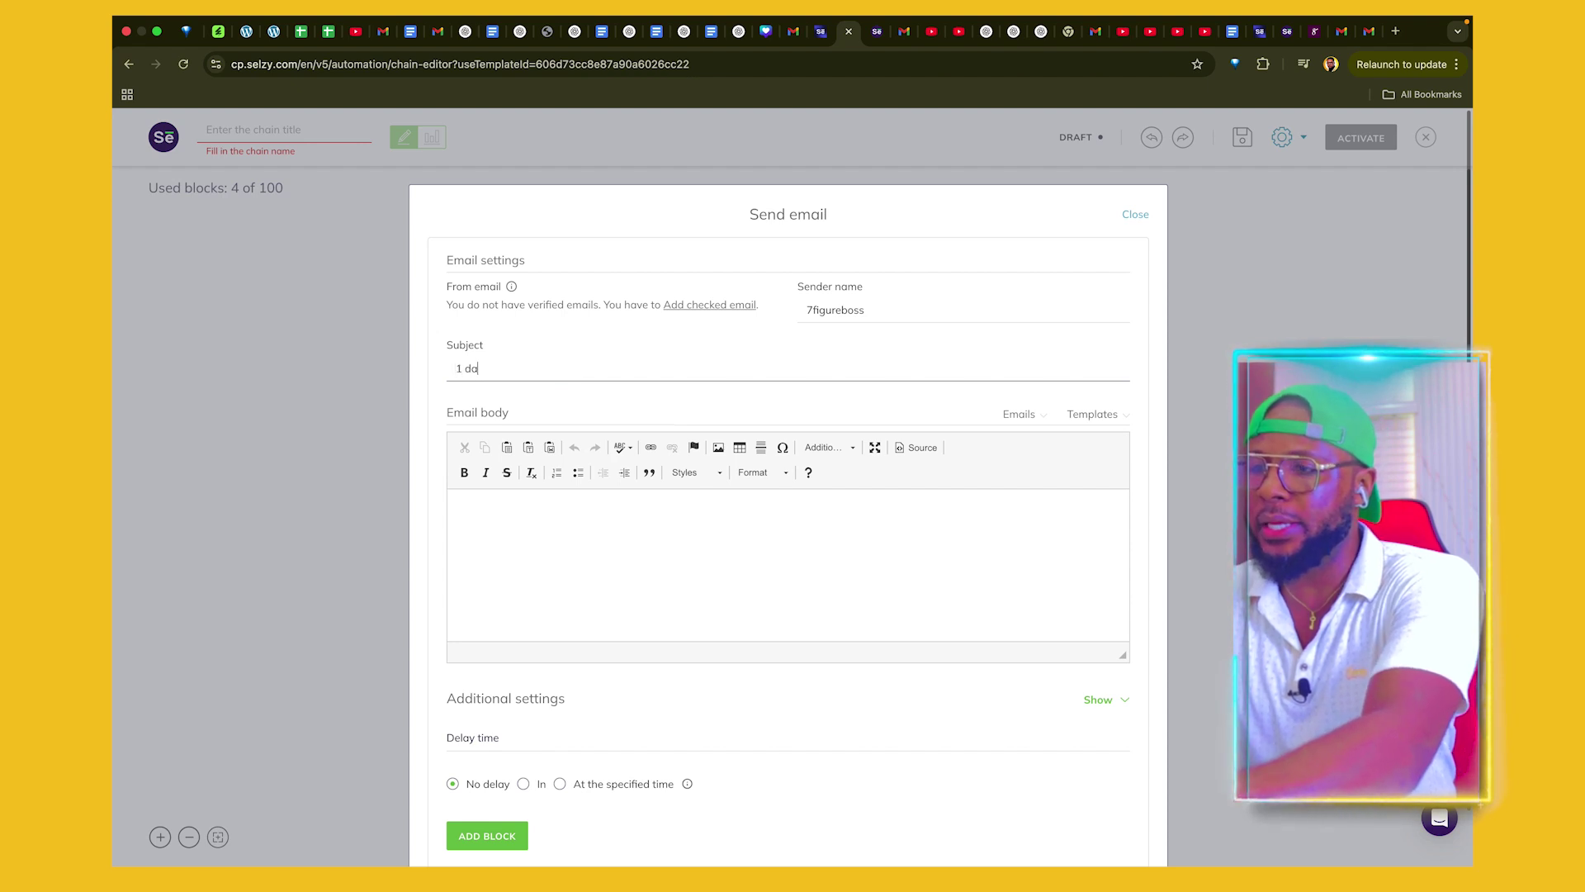
text(y To Go)
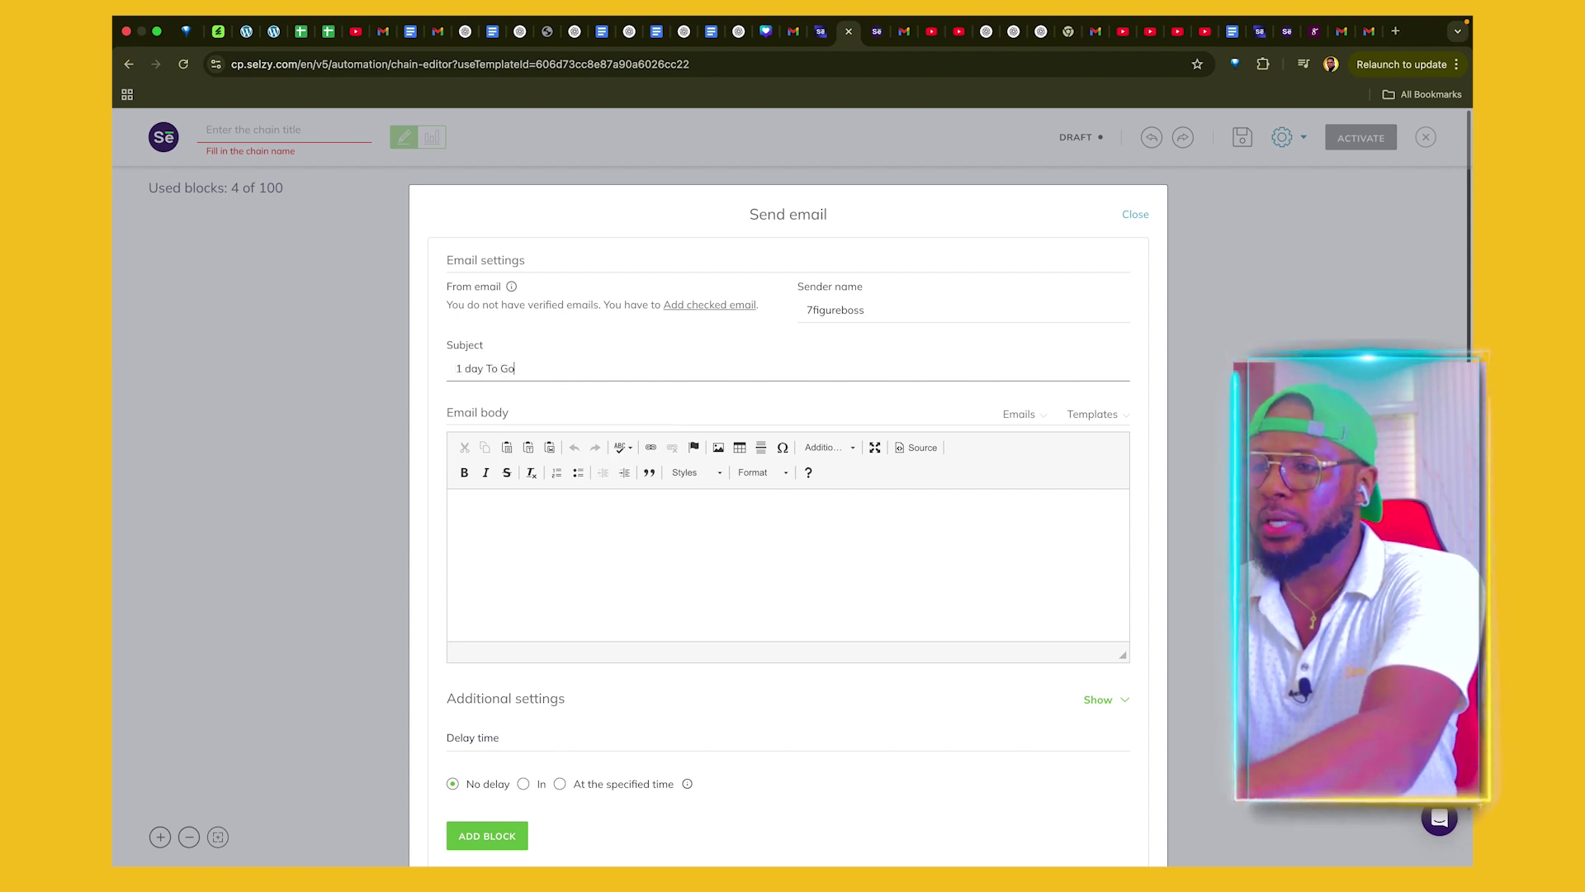
text(!)
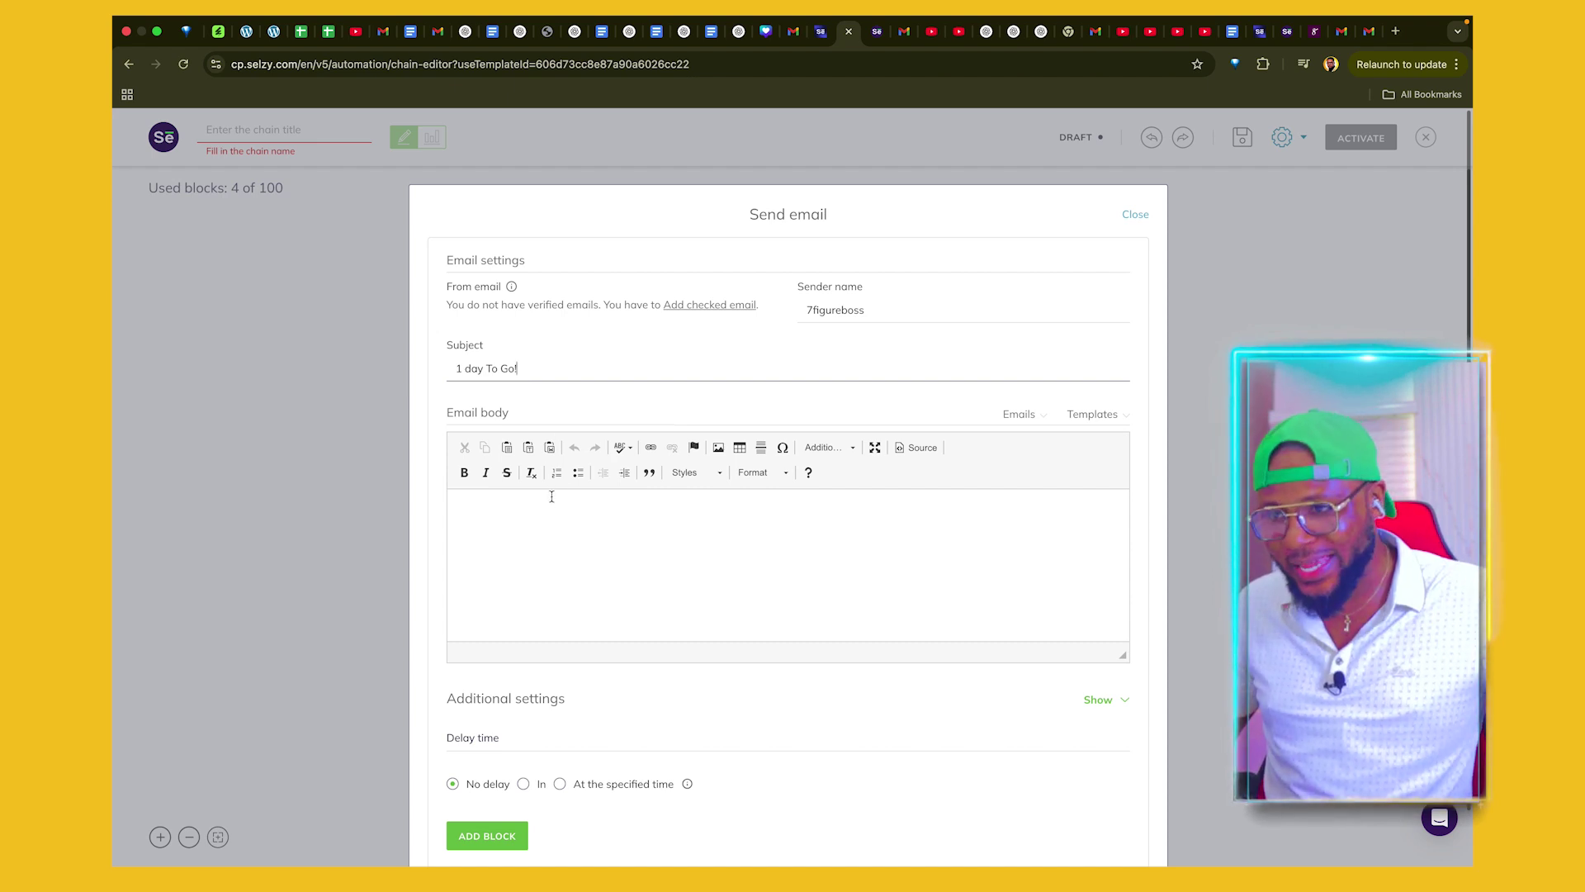
Try the In and At the specified time delay options for the new email, including the date and time picker
click(519, 583)
scroll(652, 481, down, 1)
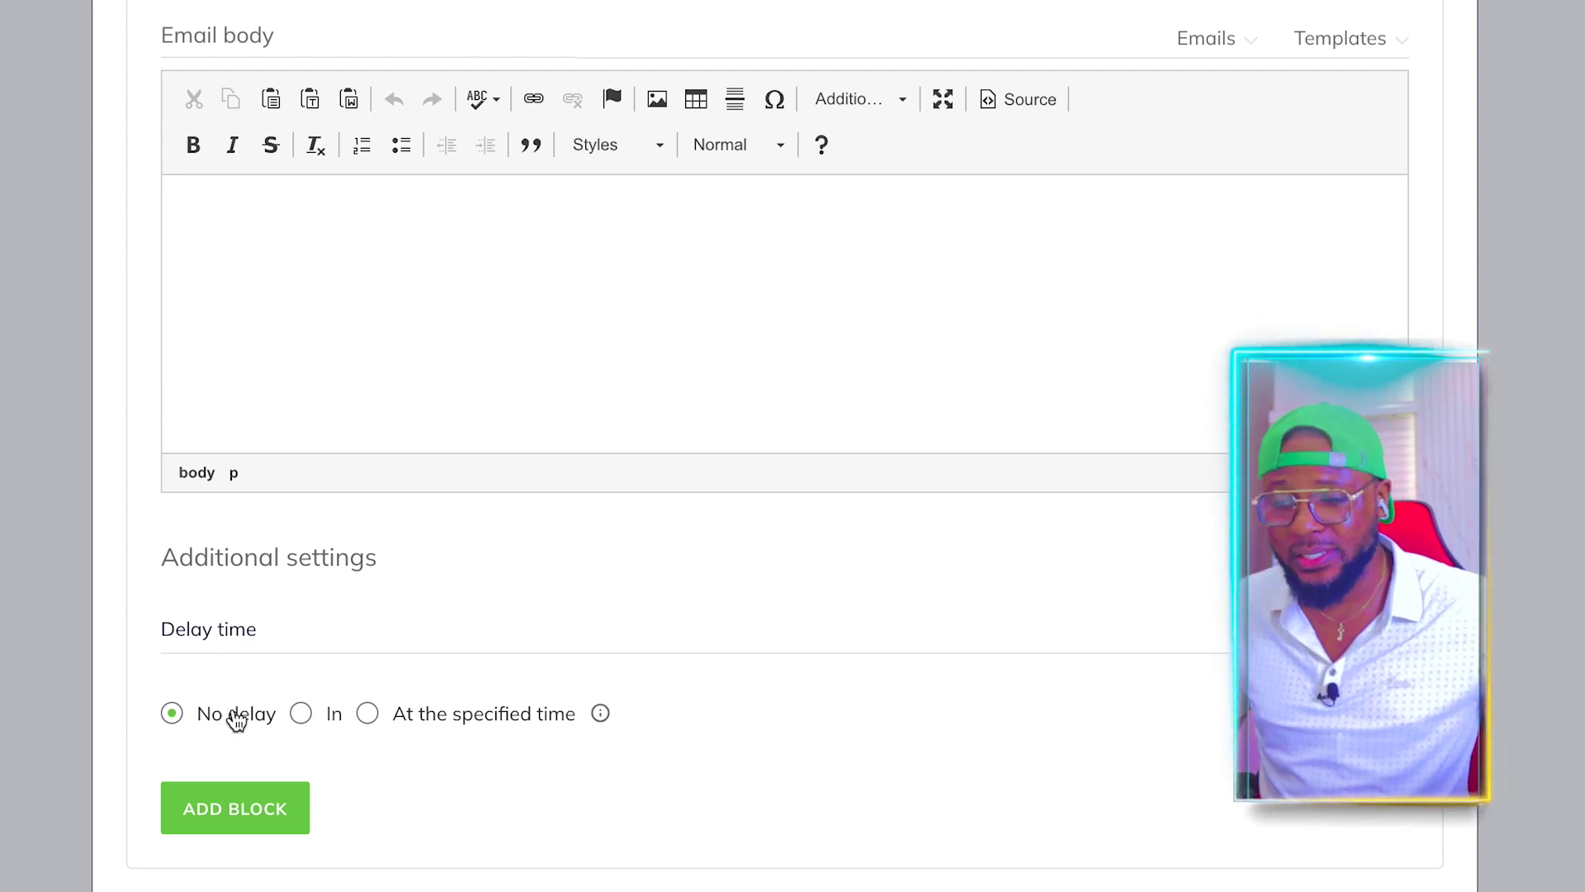
click(335, 714)
click(174, 718)
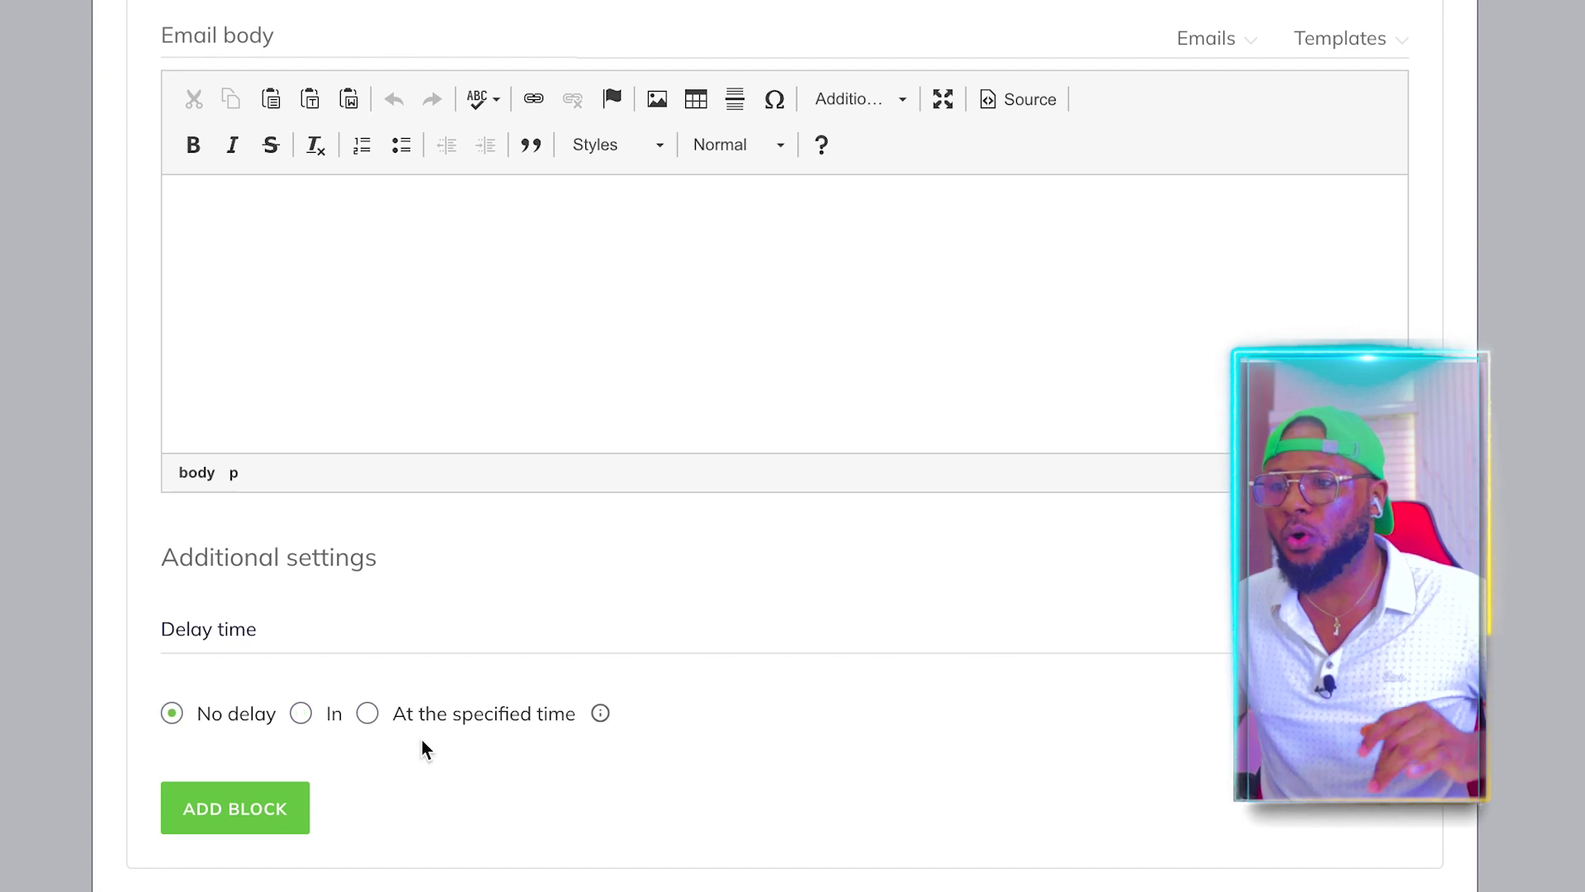
click(378, 715)
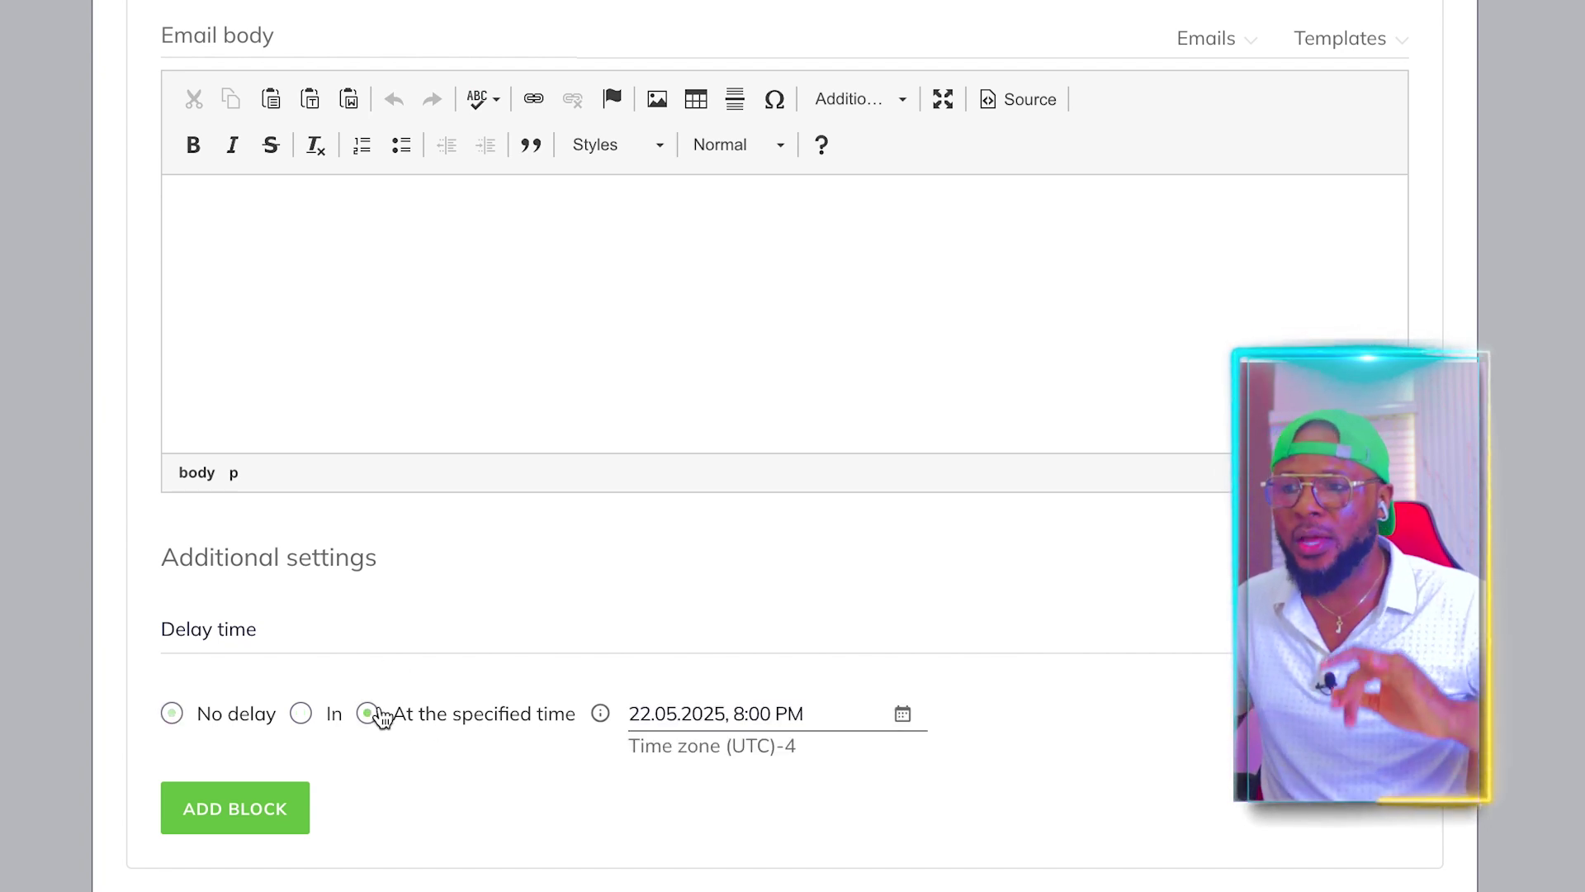
click(764, 718)
click(764, 718)
click(764, 719)
click(764, 718)
click(764, 718)
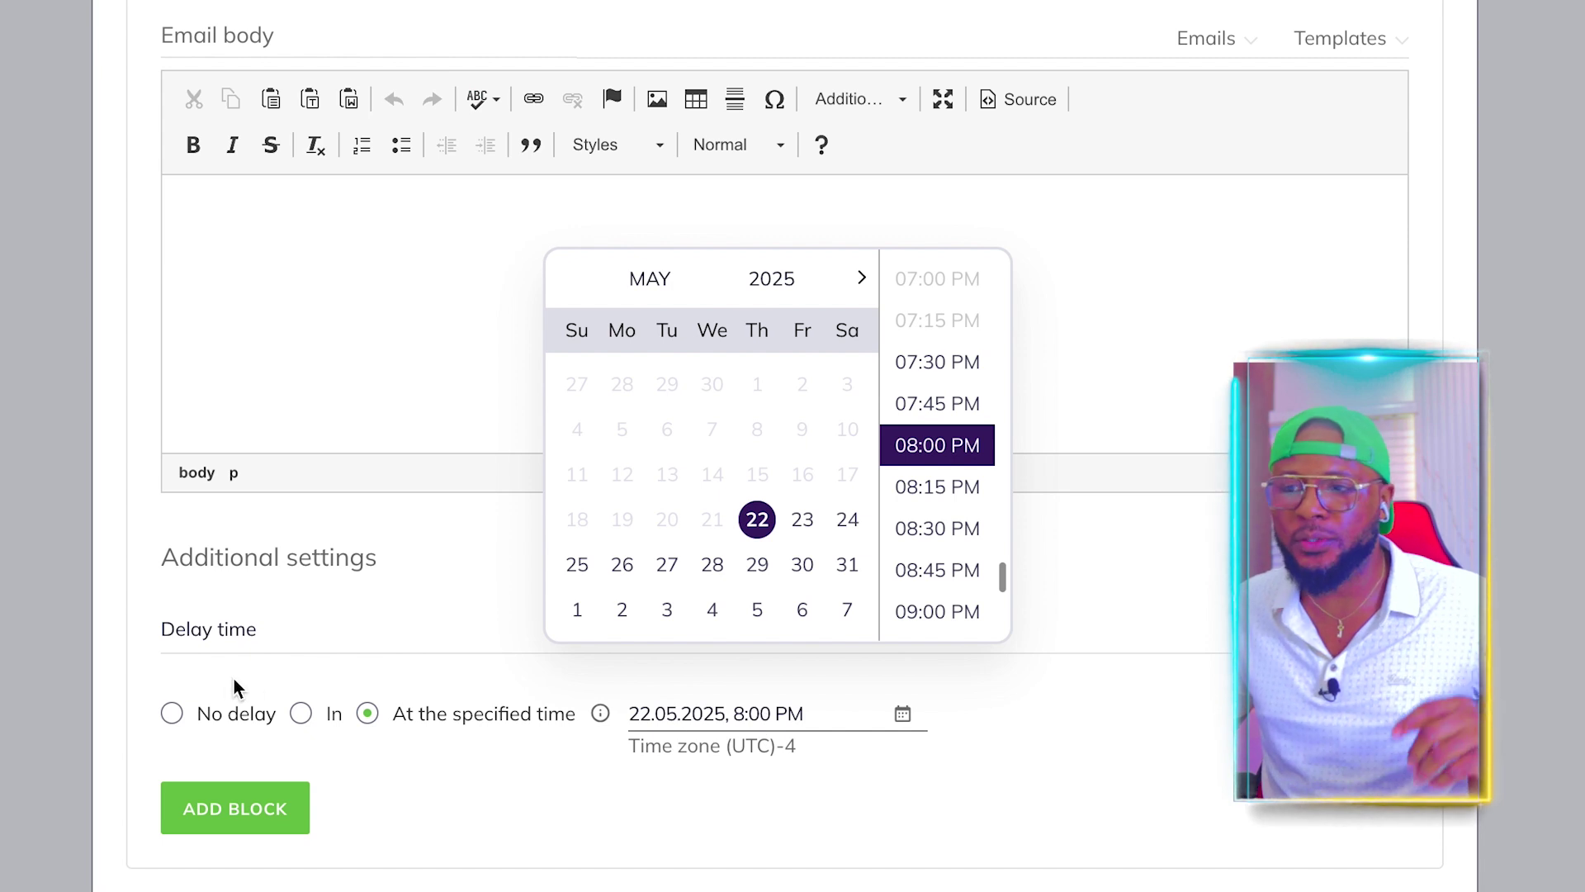
Set the new email's delay time to No delay and add the block to the chain
click(172, 715)
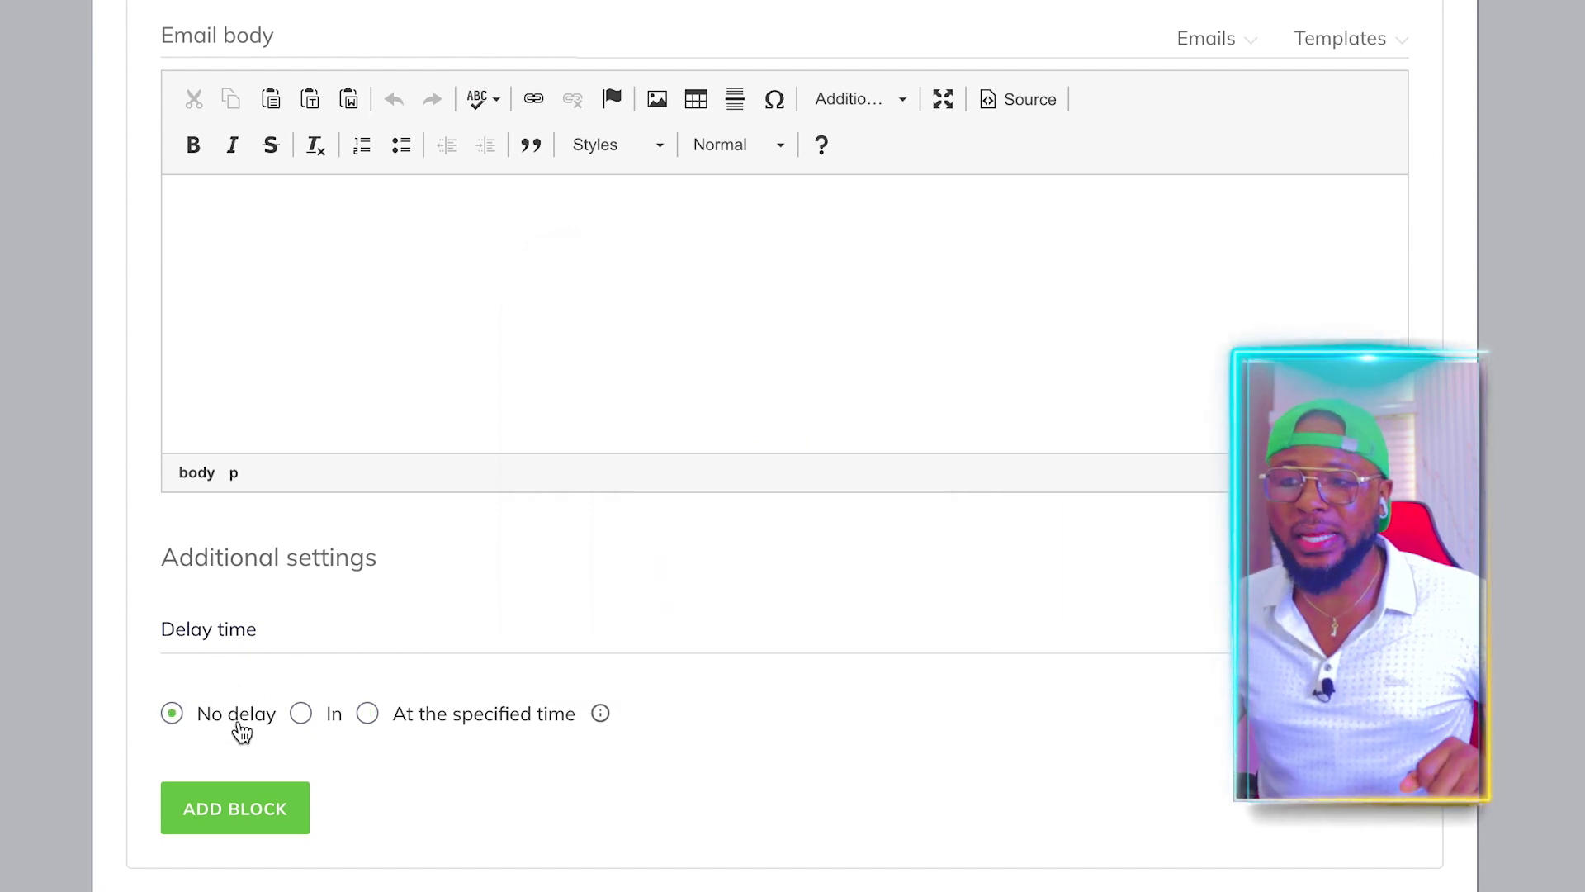
click(216, 819)
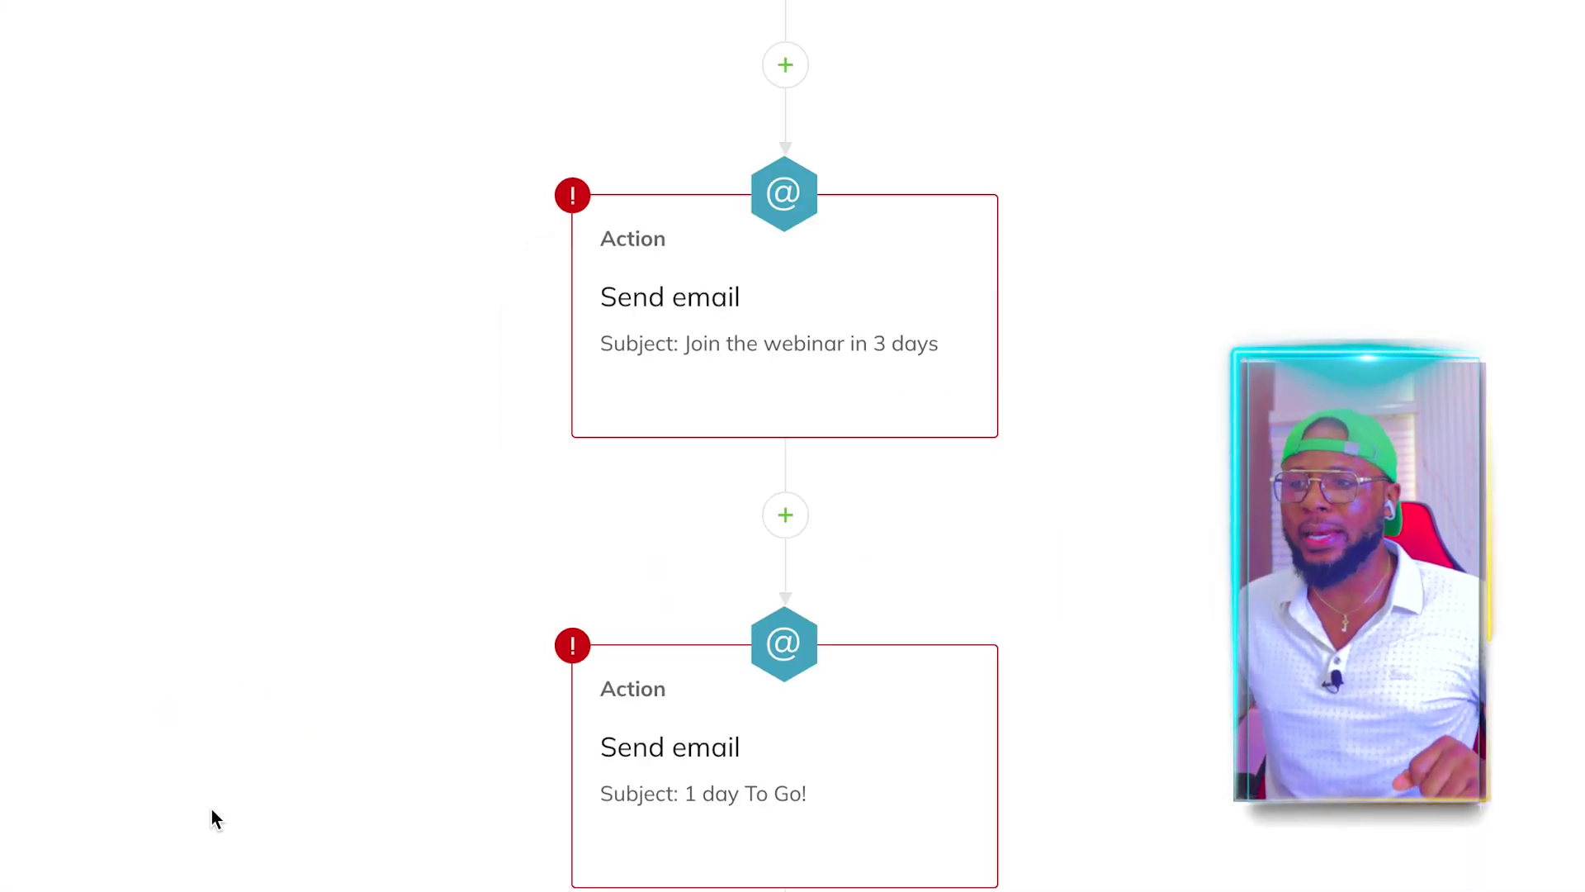
Review the order of the chain's blocks, and inspect the "Join the webinar in 3 days" email's settings without changing them
scroll(697, 408, down, 5)
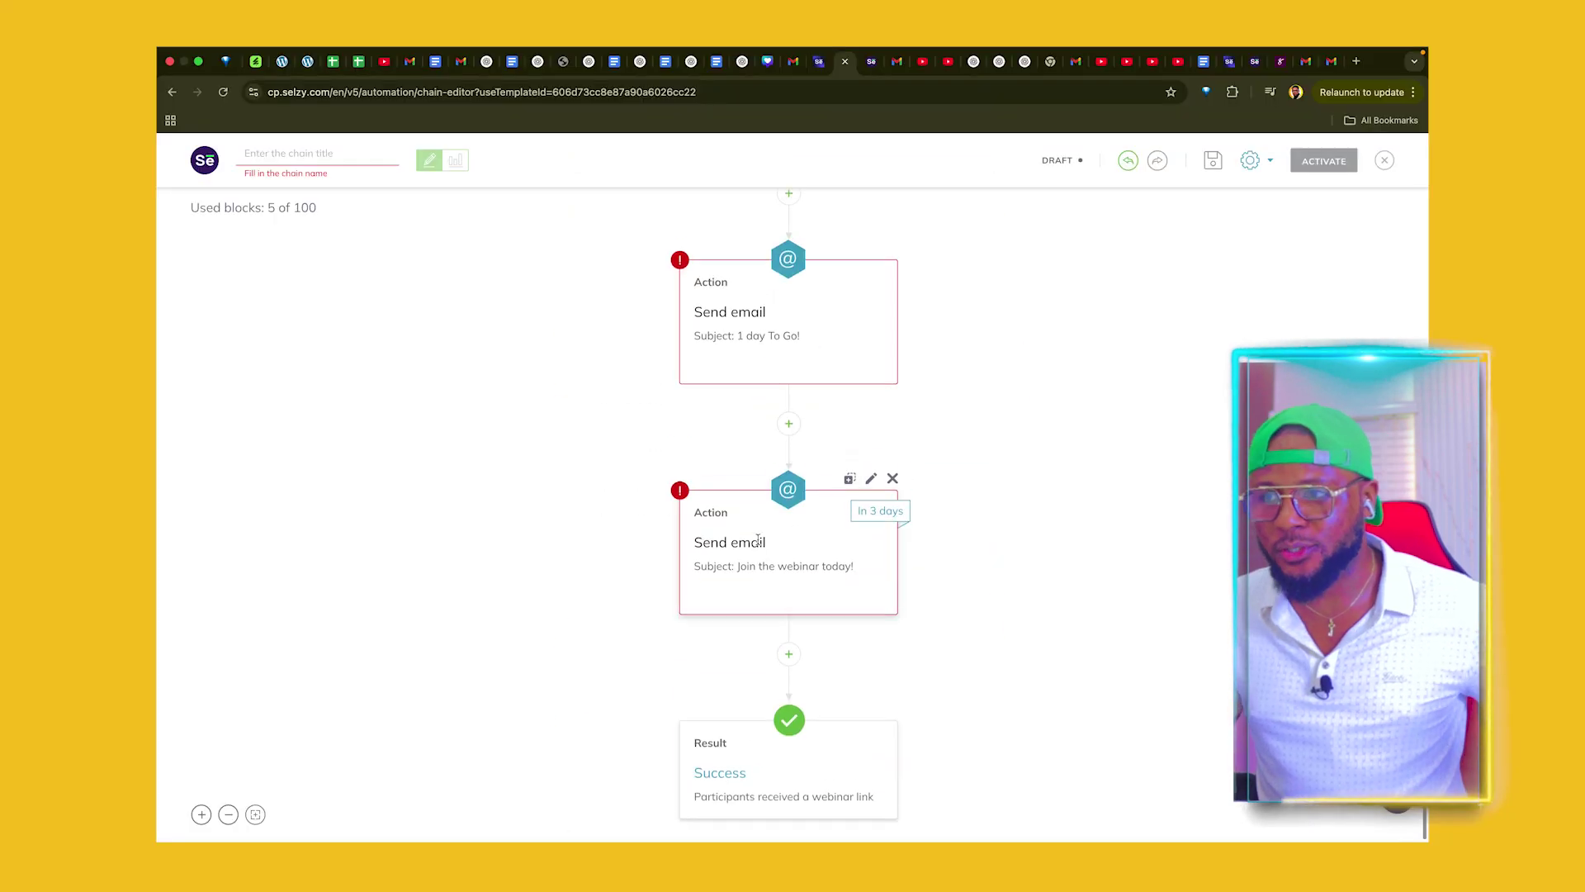
scroll(758, 540, up, 5)
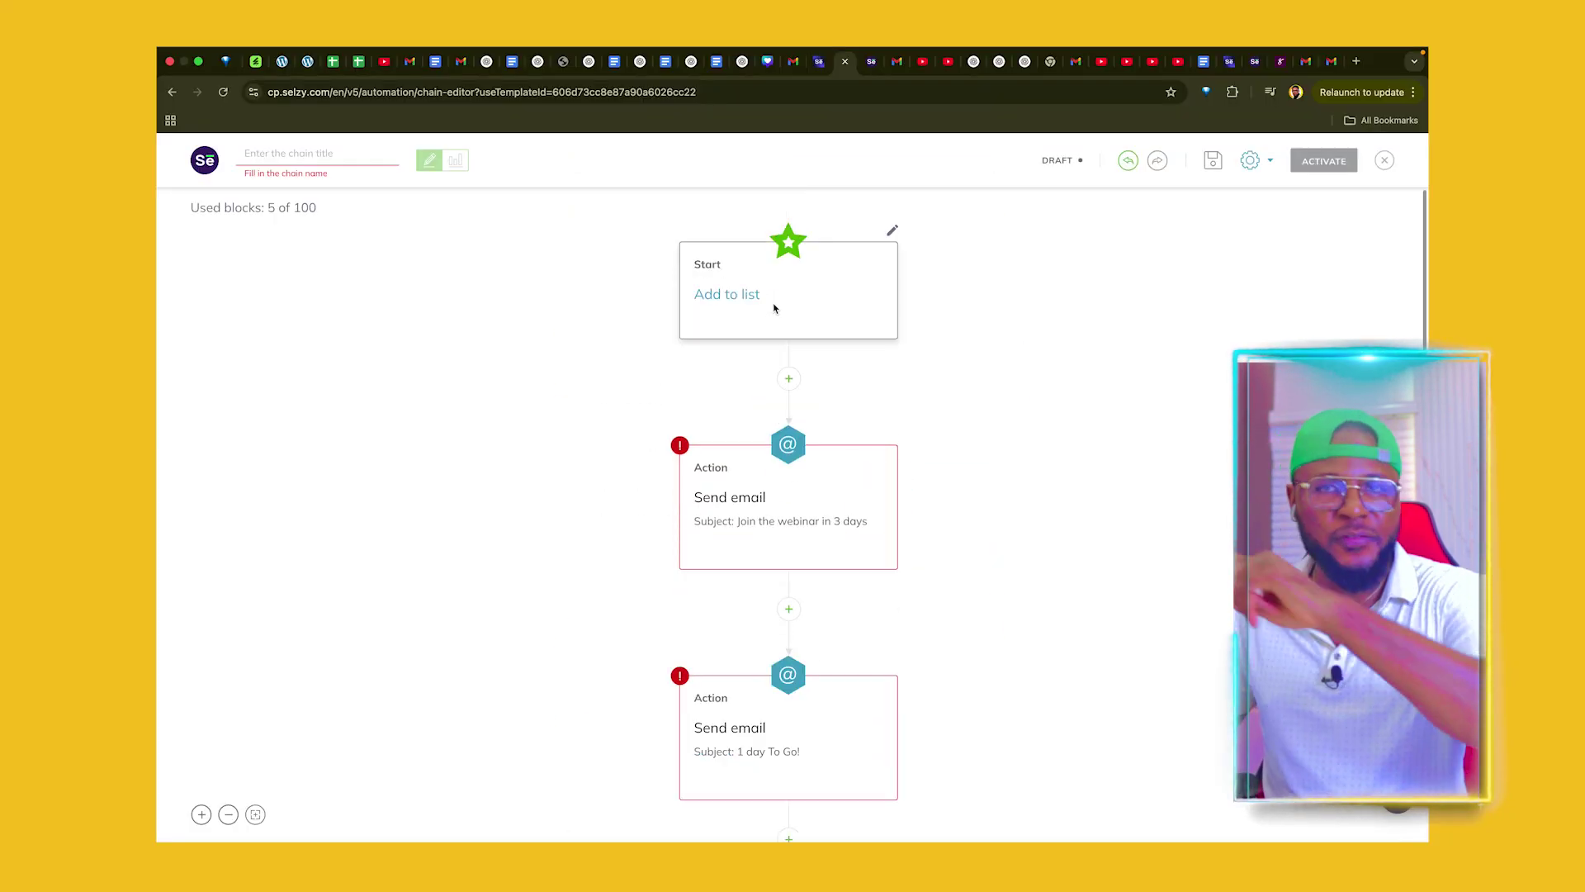
mouse_move(768, 478)
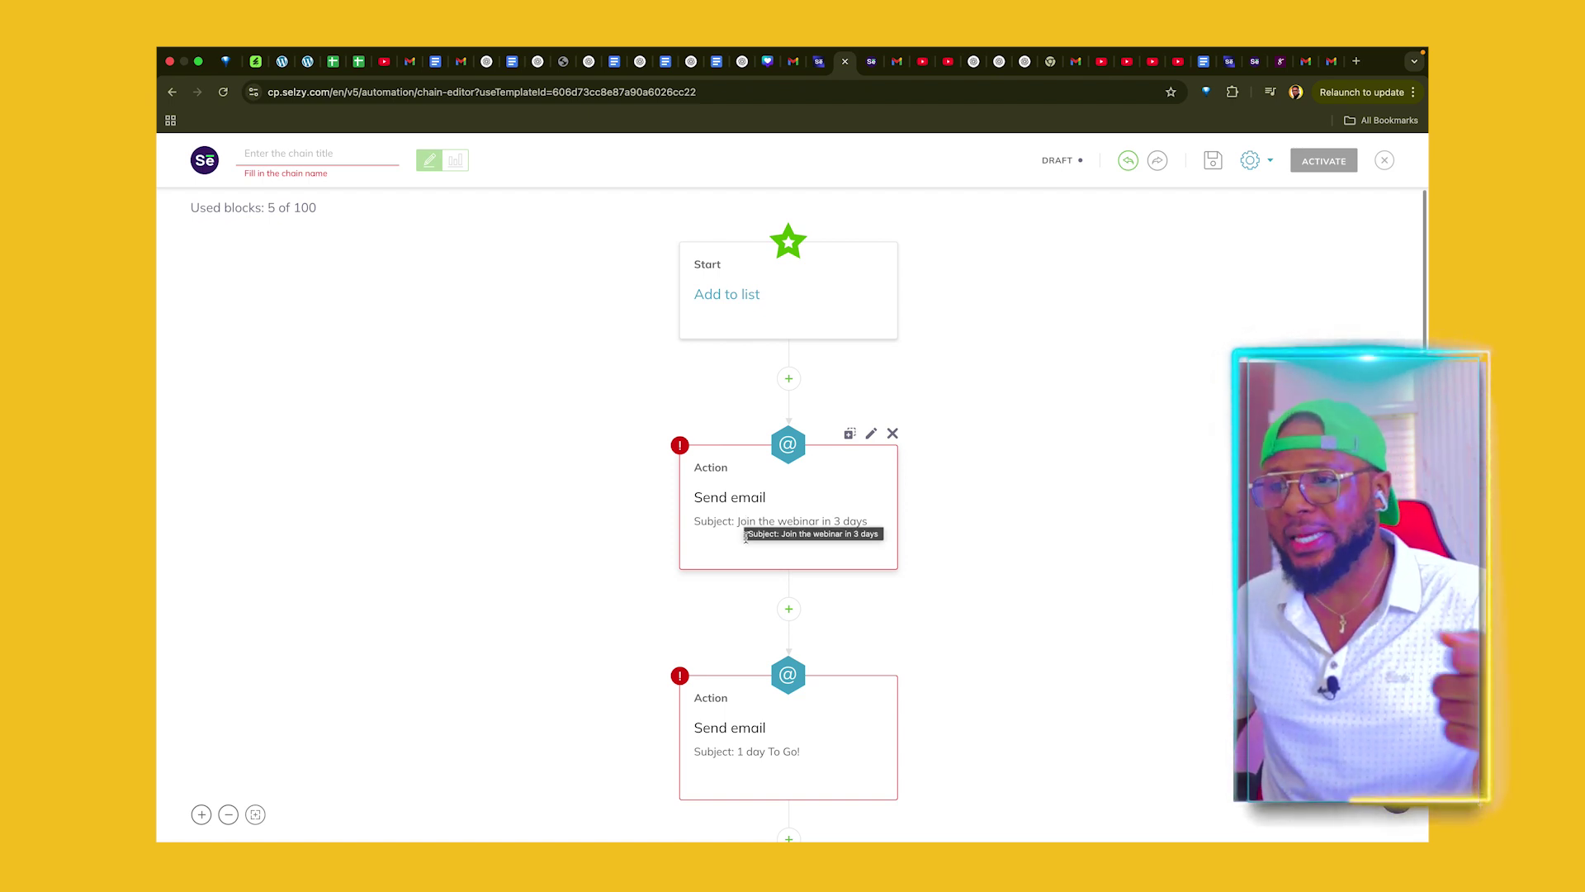
scroll(726, 690, down, 5)
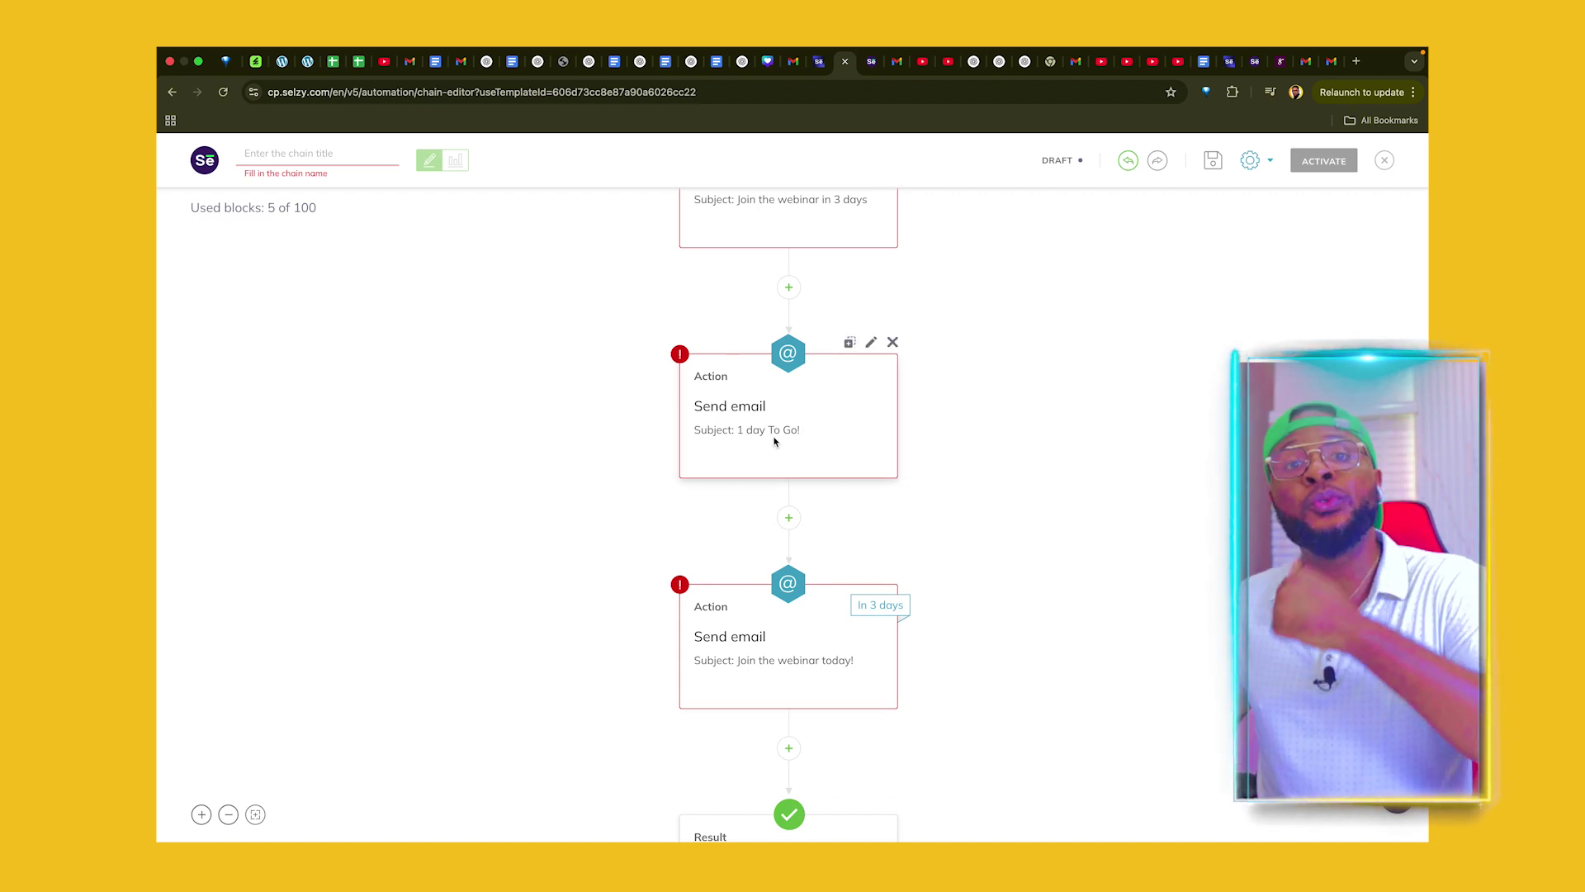
scroll(761, 547, down, 2)
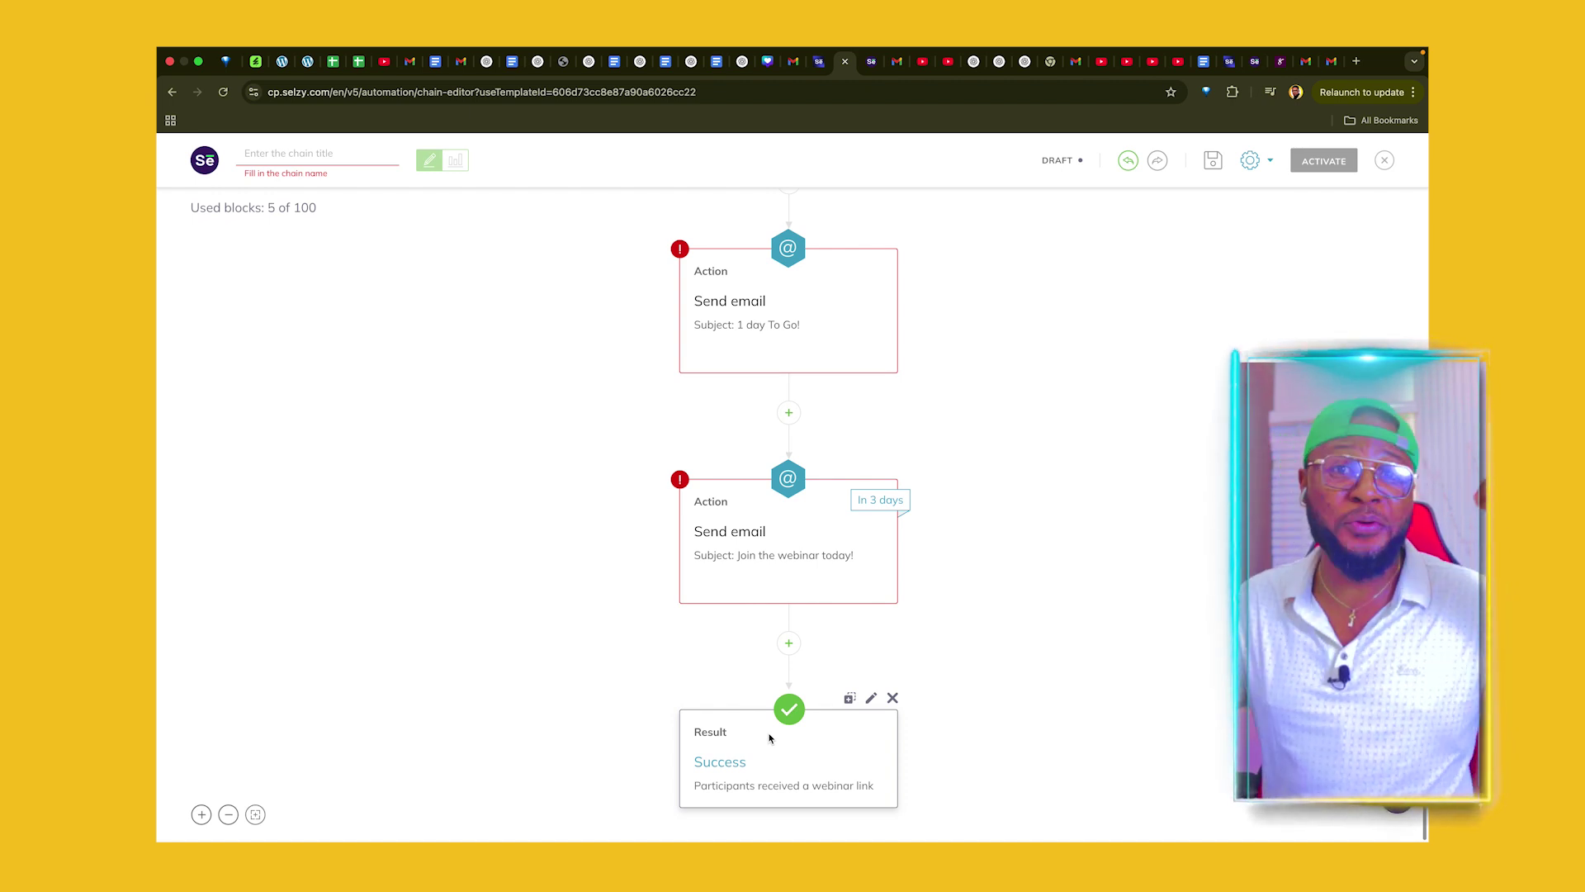
scroll(848, 470, up, 5)
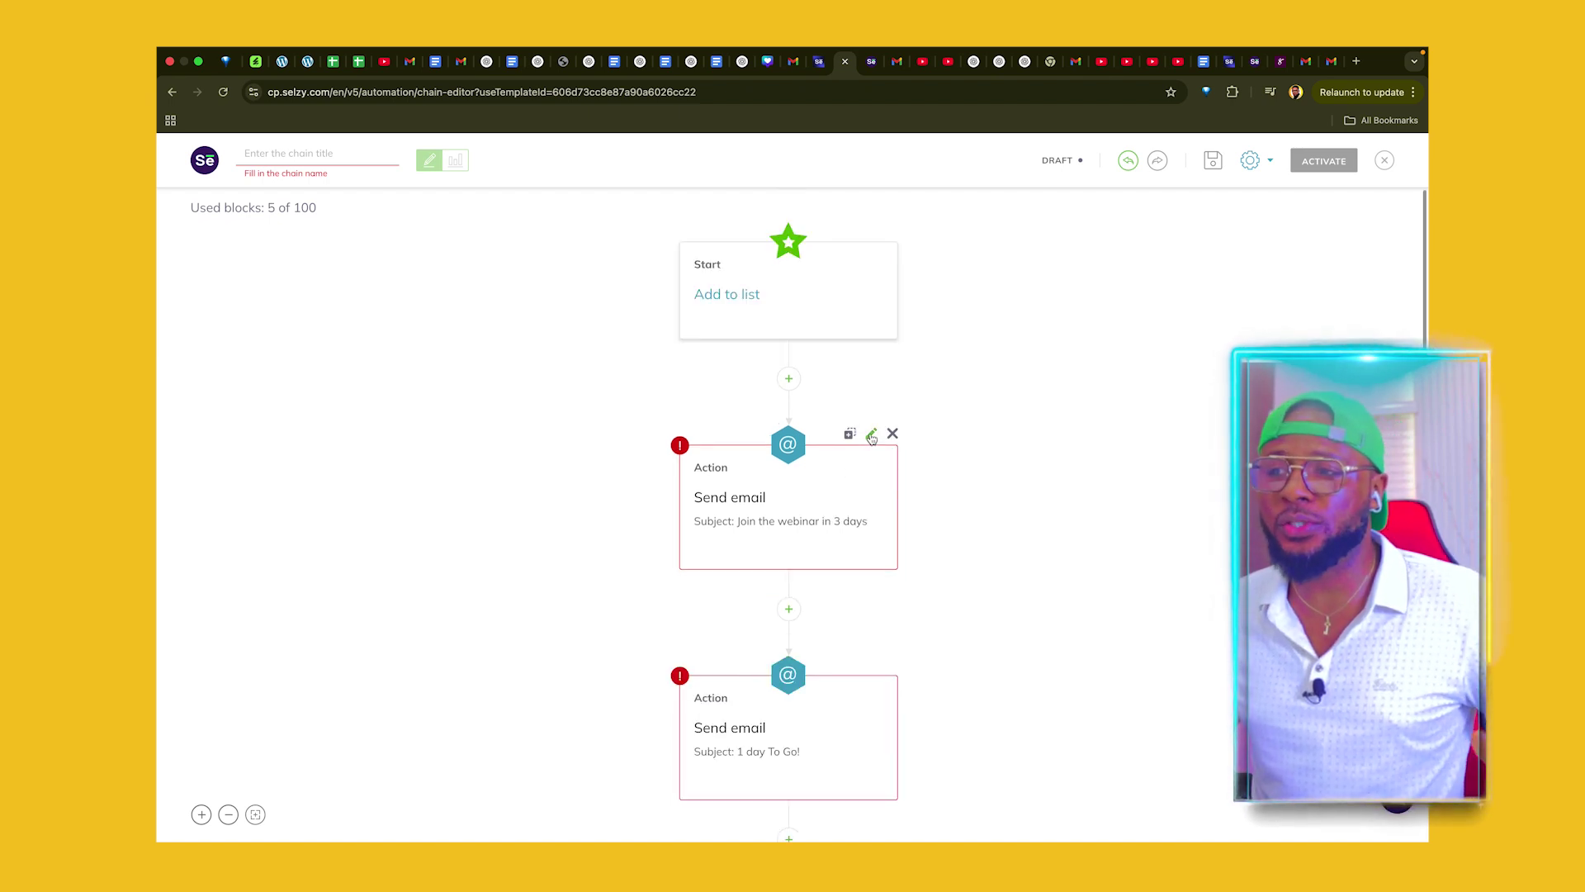
click(870, 437)
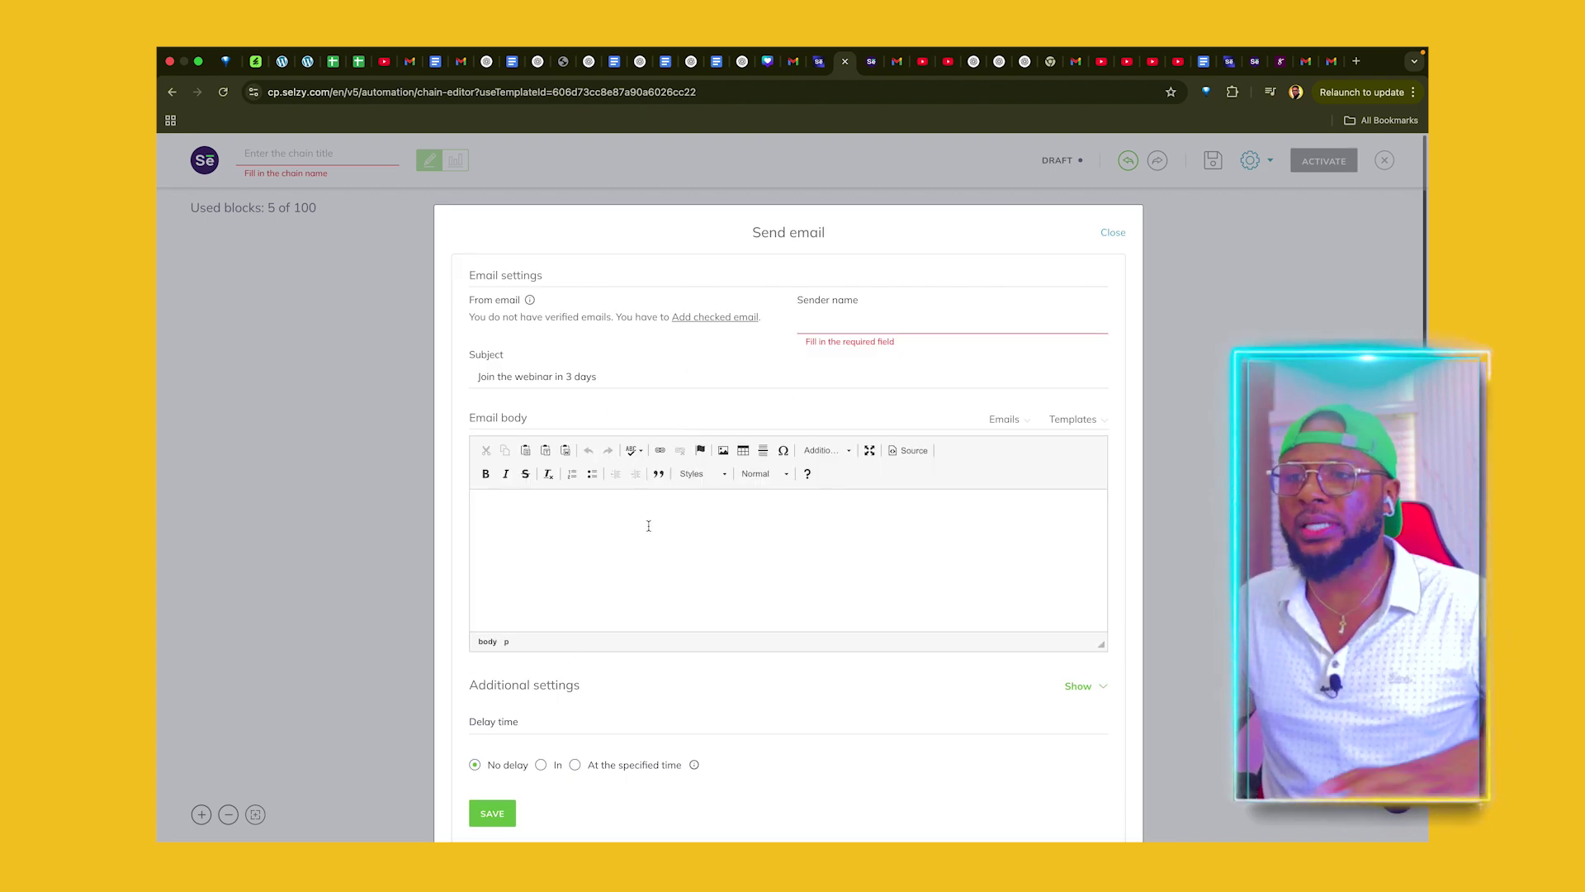
click(1111, 233)
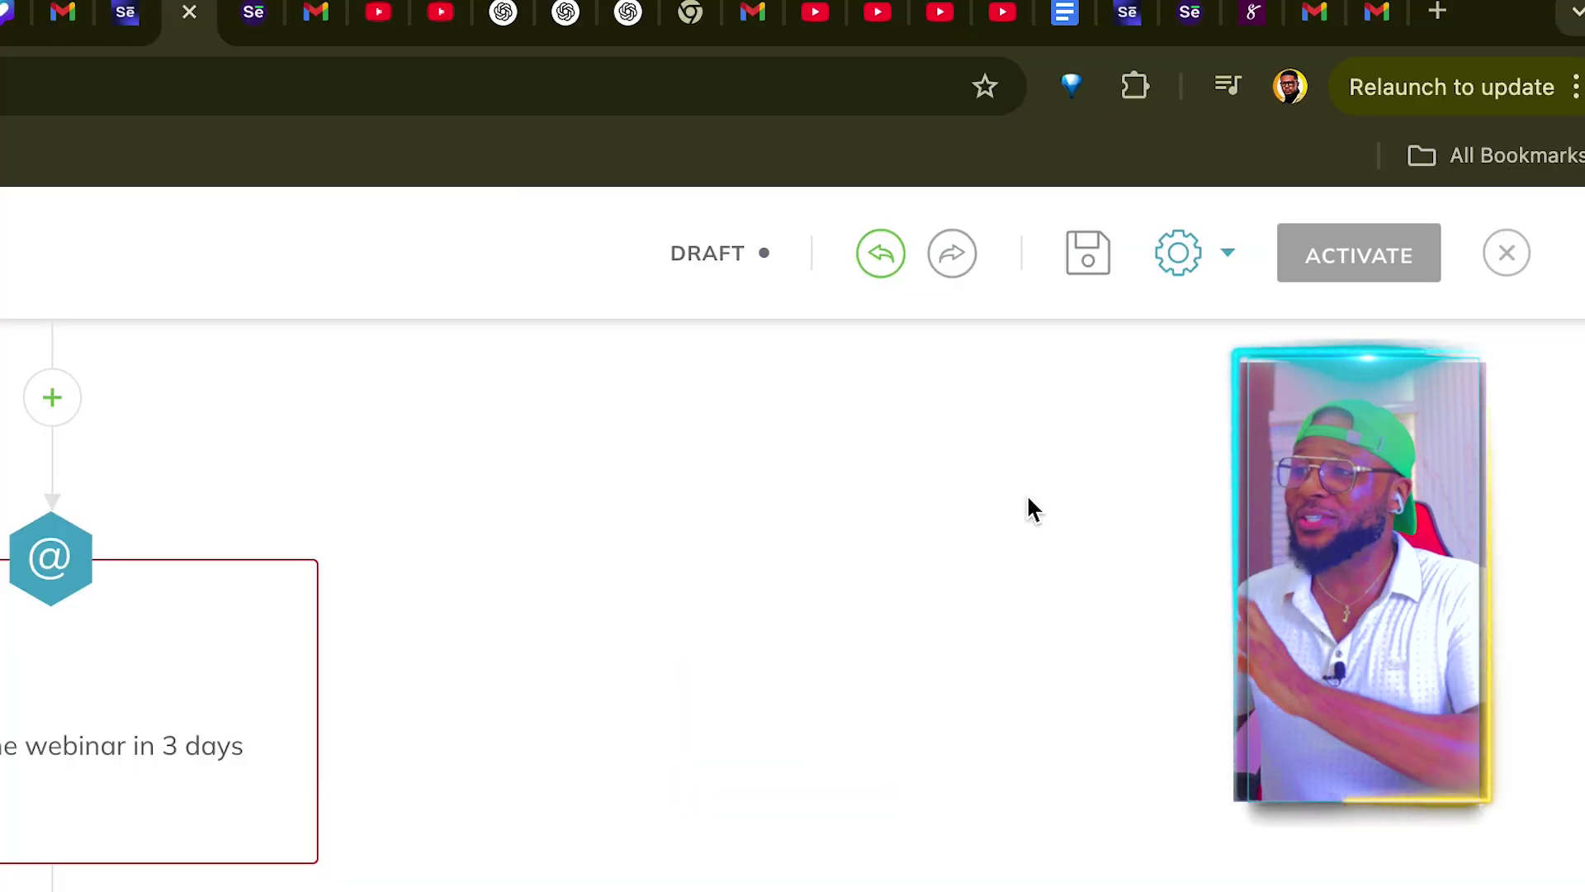